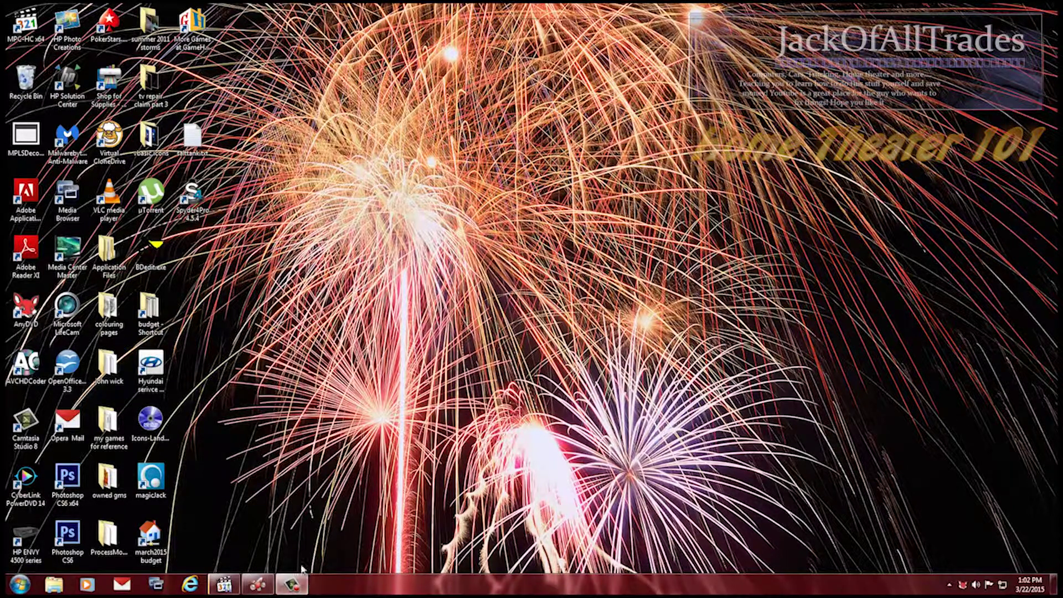
Bring up Catalyst Control Center and show the TV's Properties (Digital Flat-Panel) Color Depth and ITC settings.
left_click(256, 586)
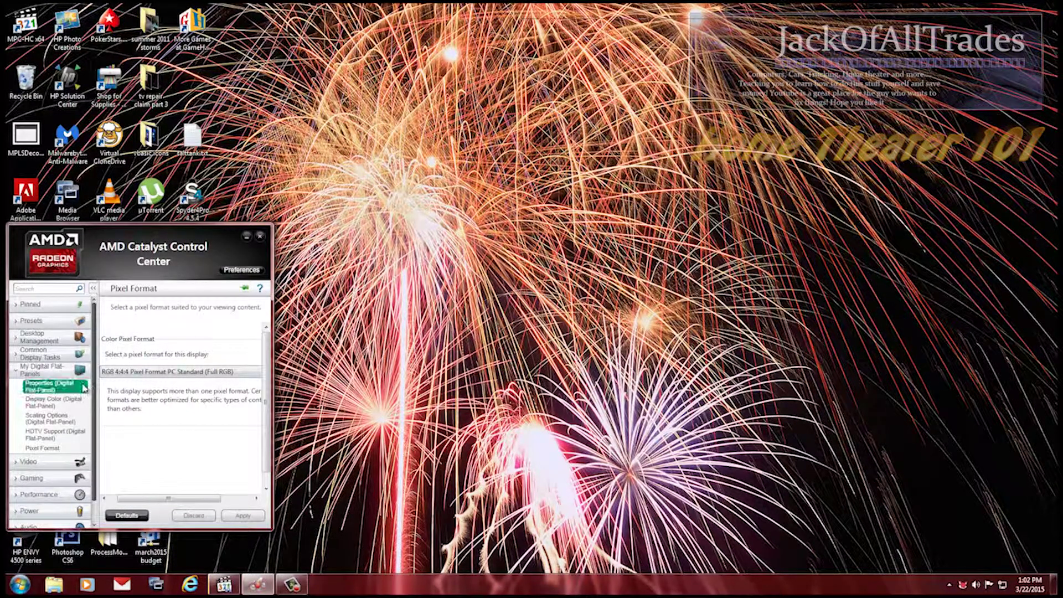
left_click(40, 375)
left_click(44, 378)
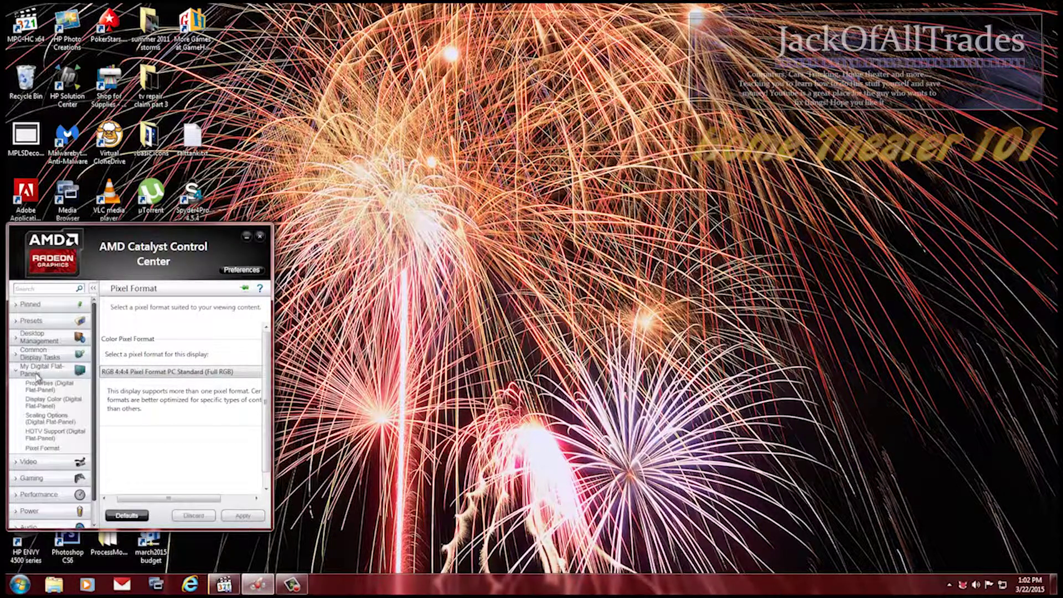
left_click(48, 383)
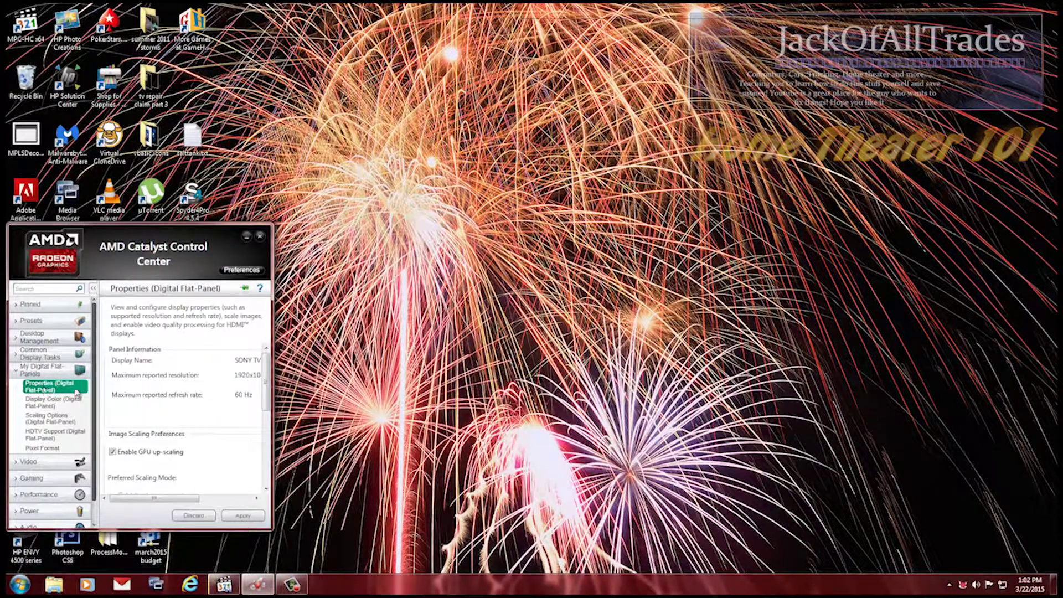
scroll(220, 413, "down", 5)
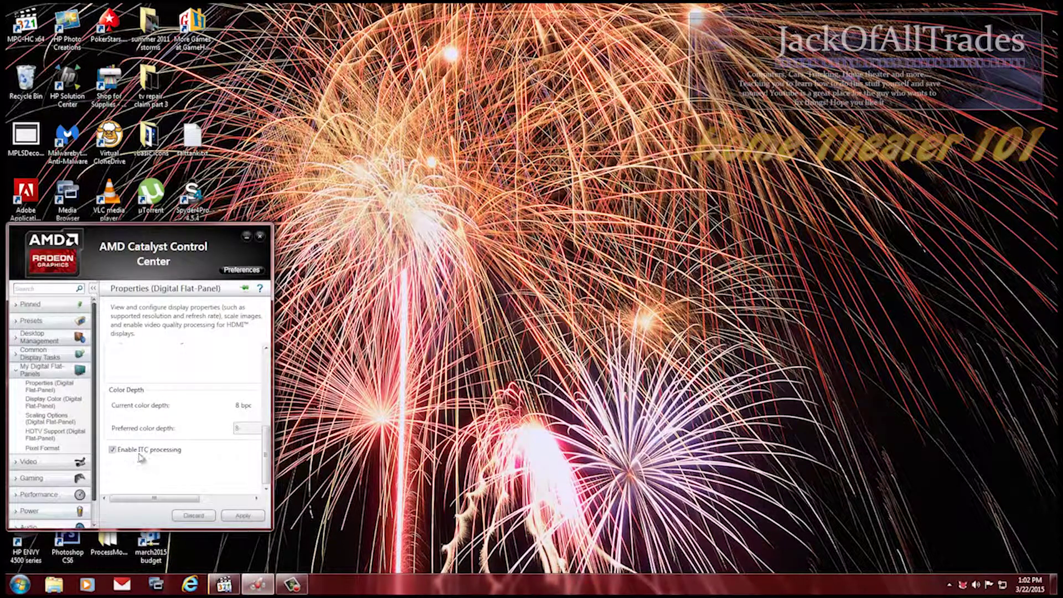
mouse_move(141, 454)
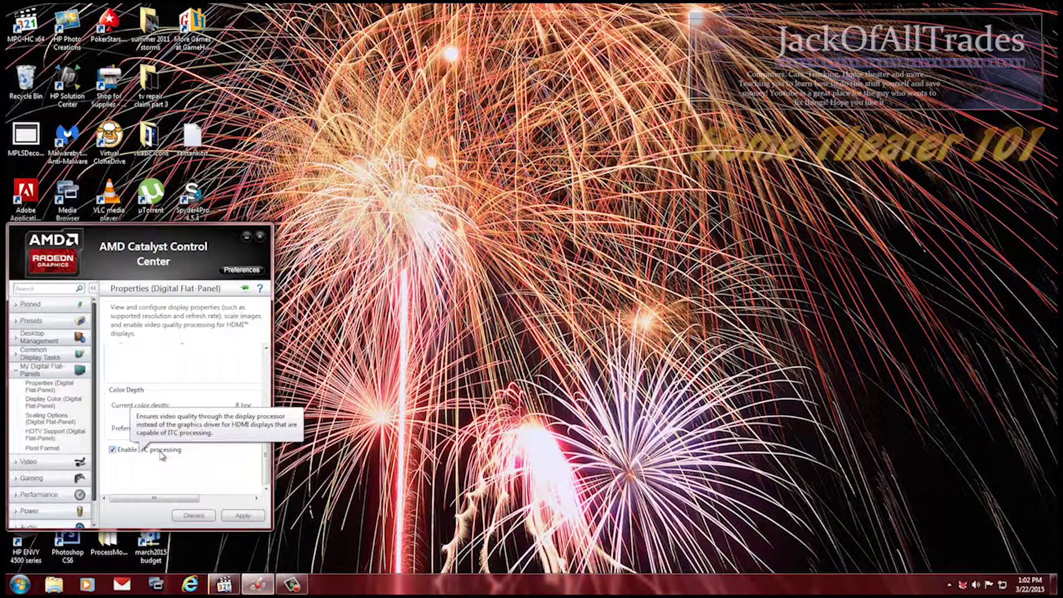
scroll(133, 464, "right", 1)
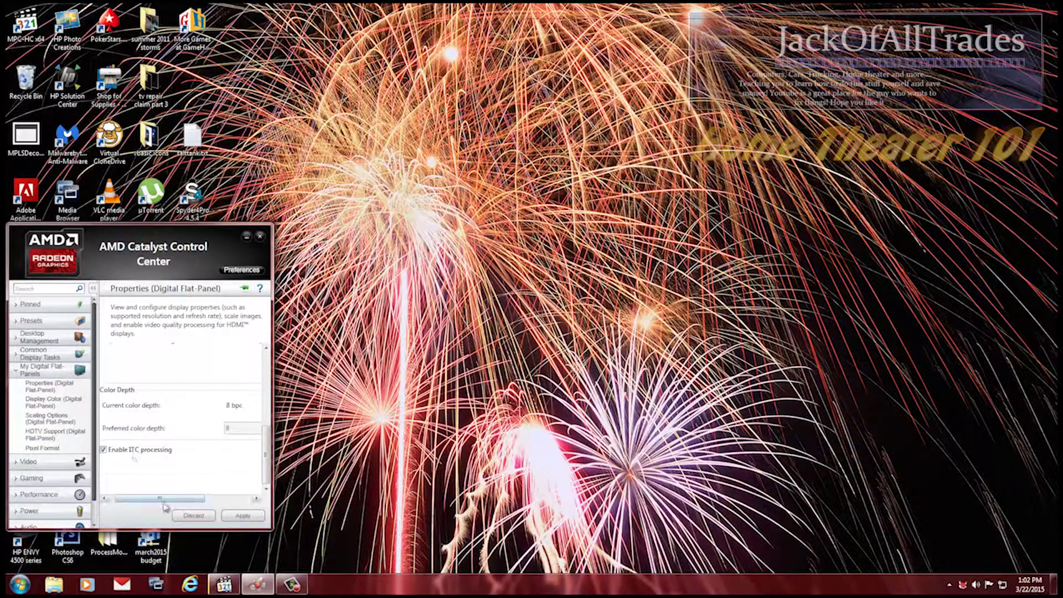
left_click_drag(162, 502, 132, 497)
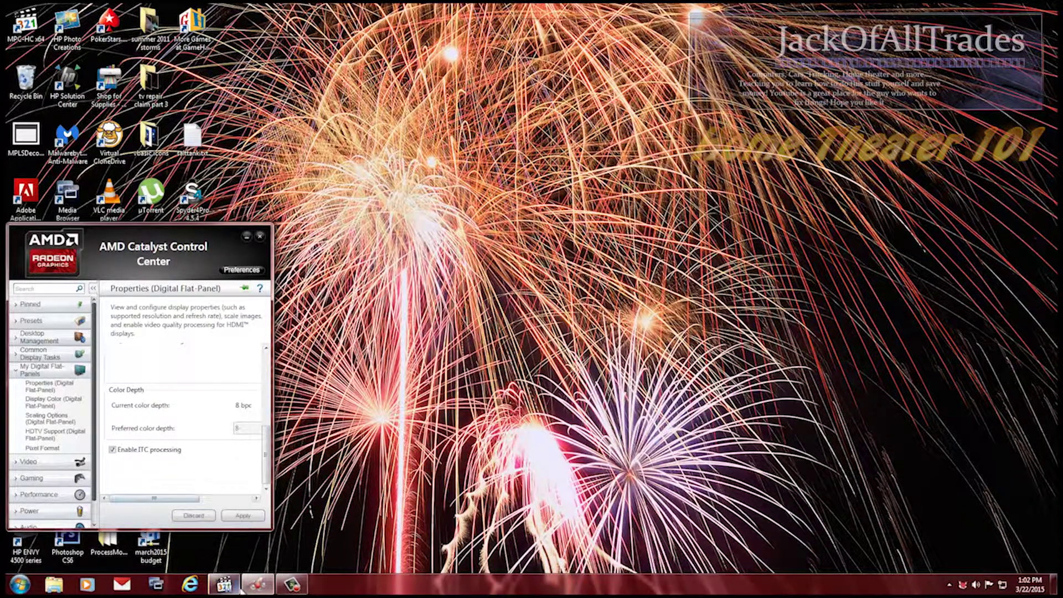
mouse_move(284, 588)
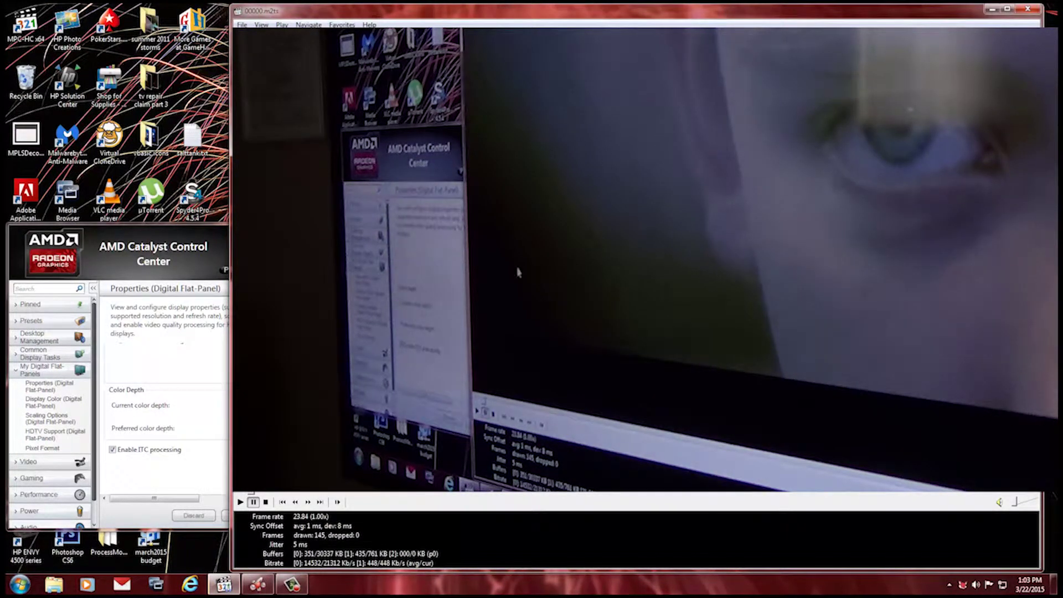
Disable Enable ITC processing and apply, then re-enable it and apply again.
left_click(112, 451)
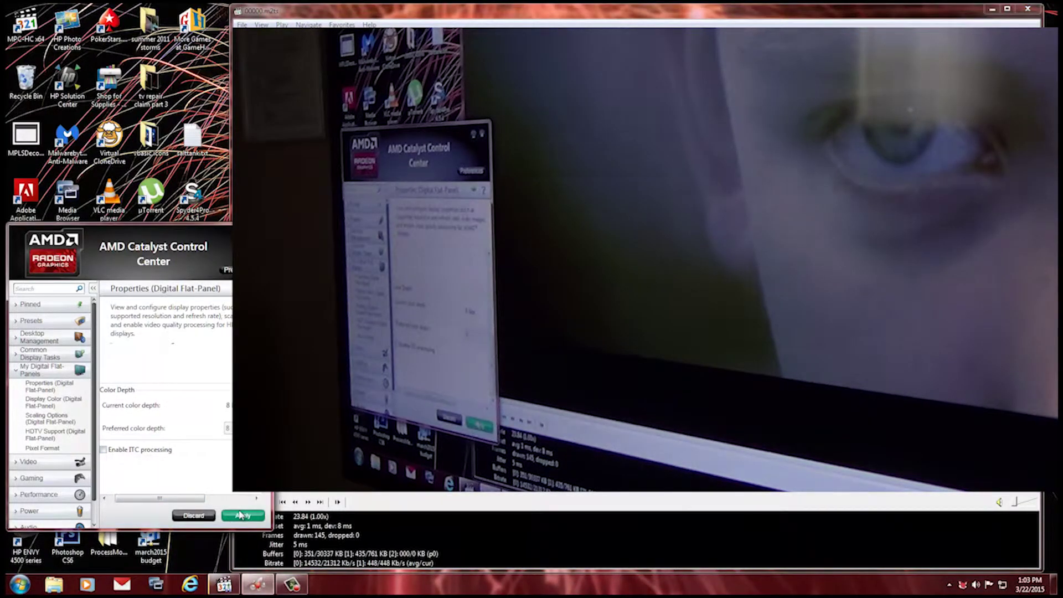
left_click(241, 515)
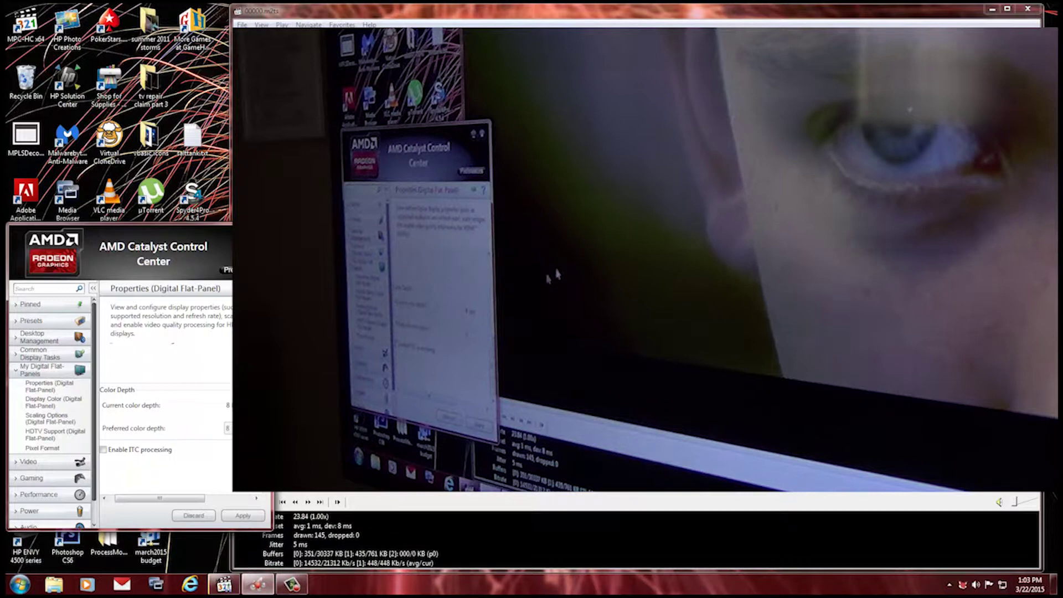
left_click(104, 450)
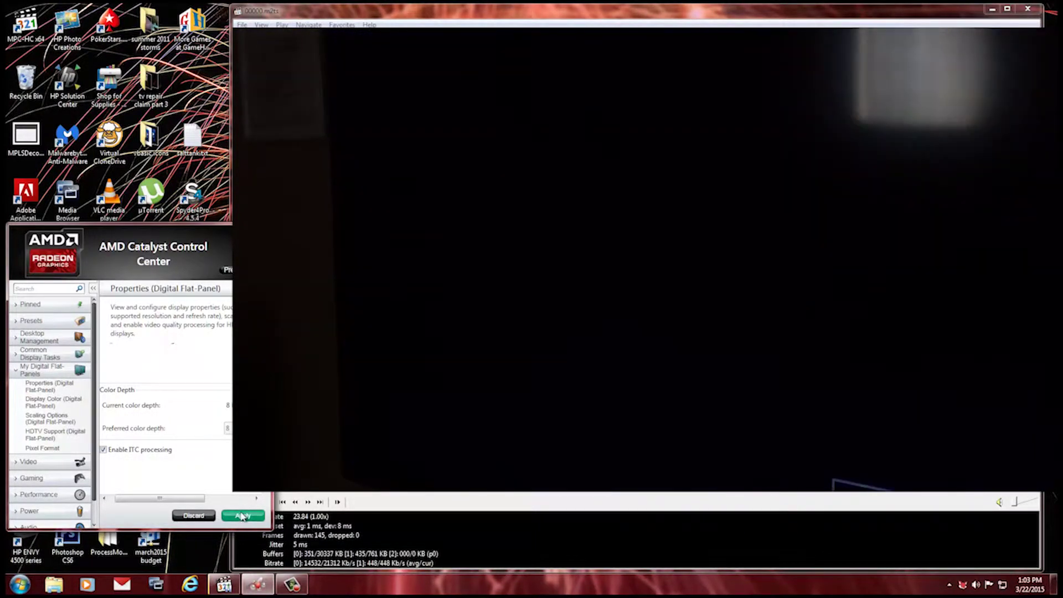
left_click(242, 517)
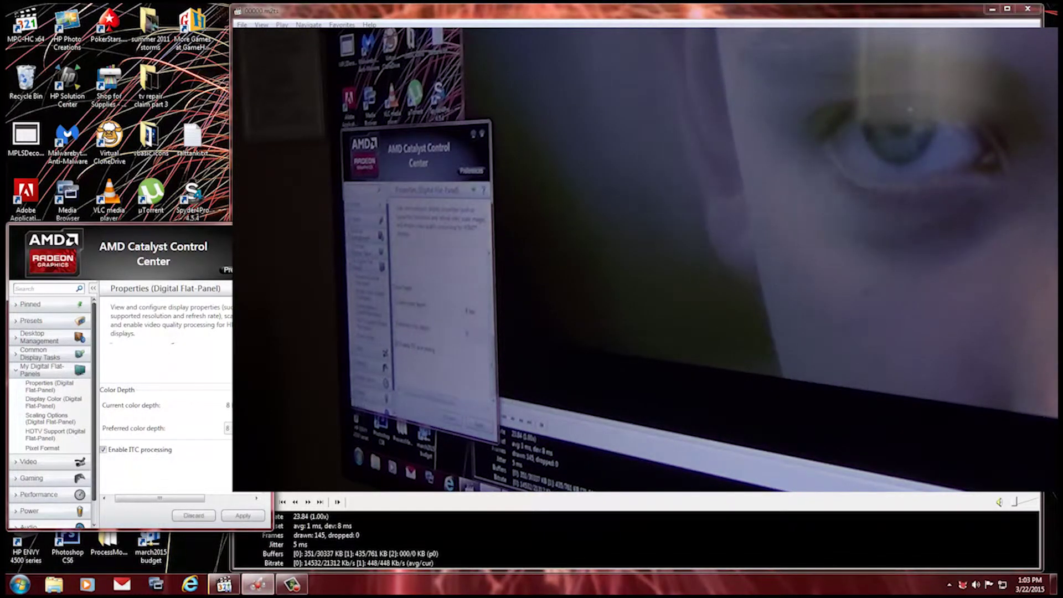
Change the Color Pixel Format to YCbCr 4:4:4 Pixel Format and keep the change.
left_click(86, 420)
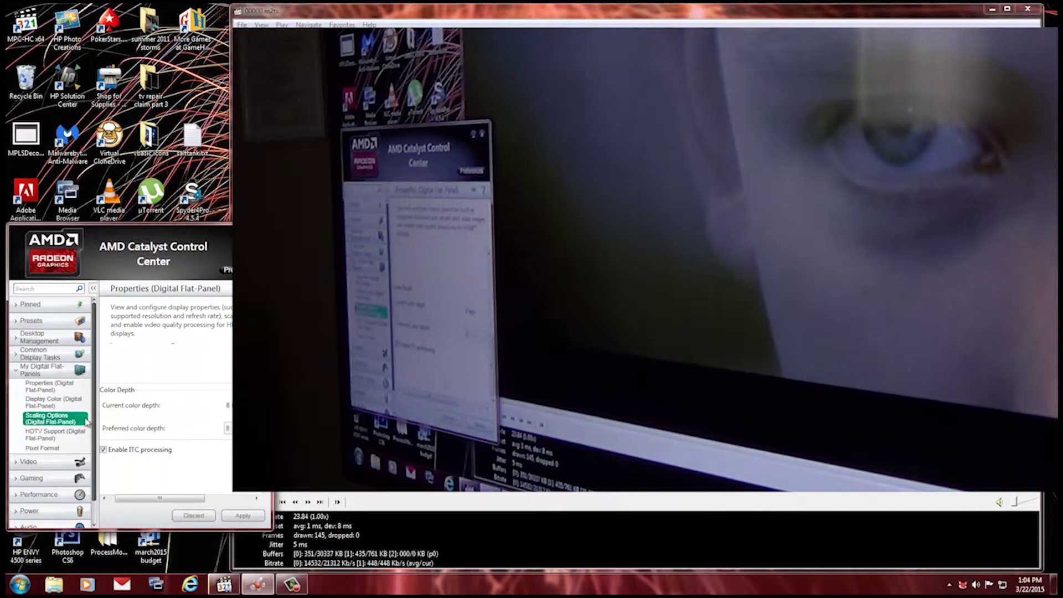
left_click(49, 448)
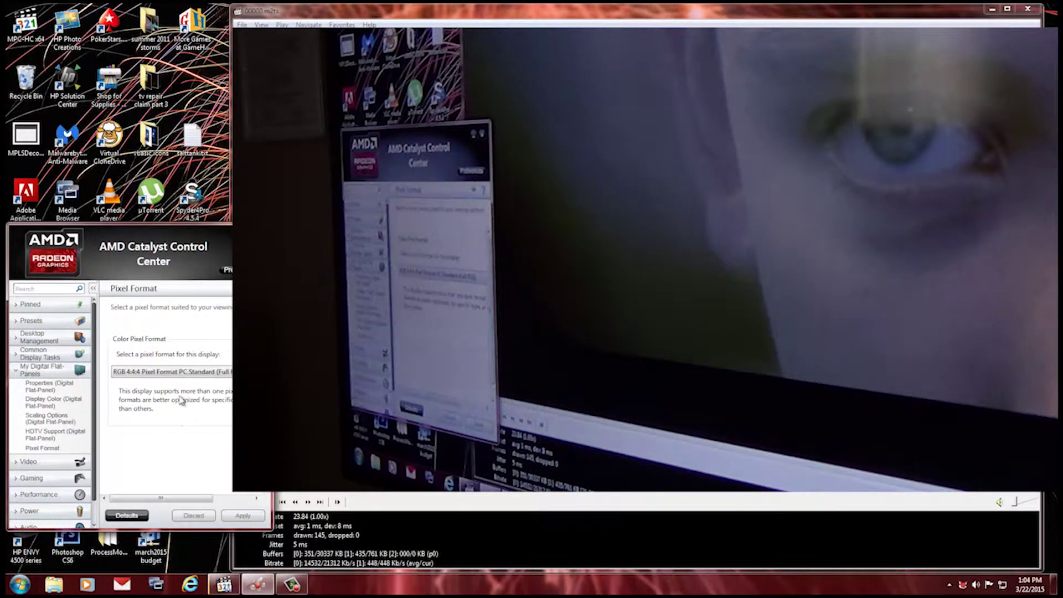
left_click(154, 372)
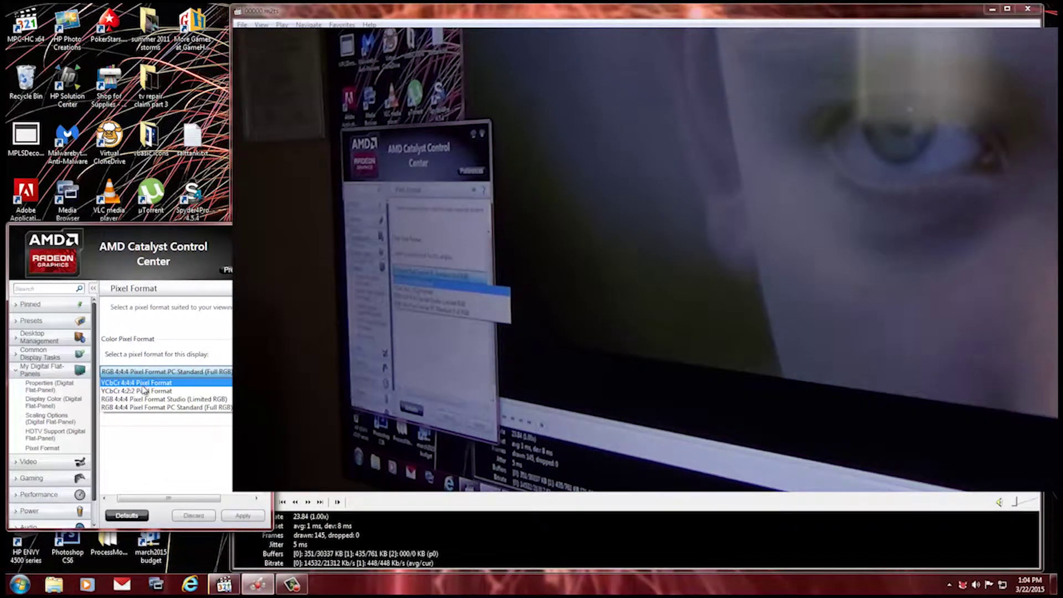
left_click(144, 383)
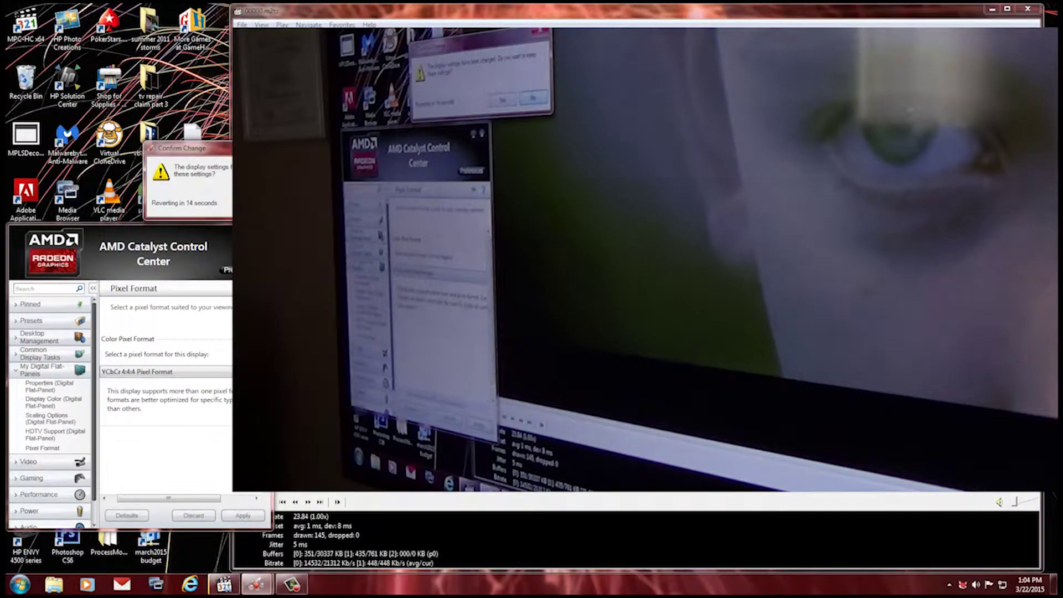
left_click(513, 99)
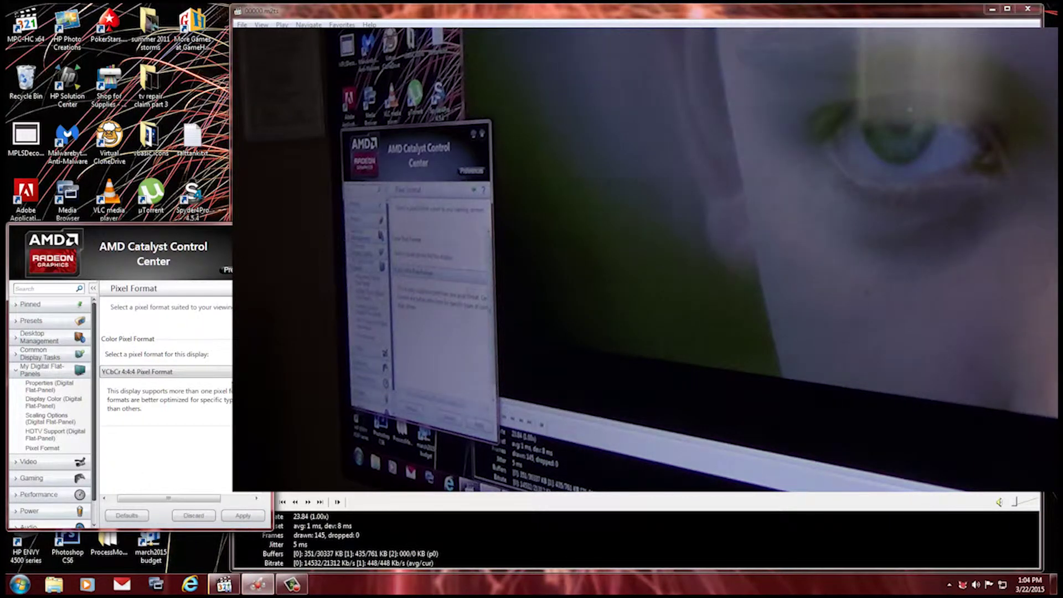
Apply RGB 4:4:4 Pixel Format PC Standard (Full RGB) and confirm keeping it.
left_click(226, 379)
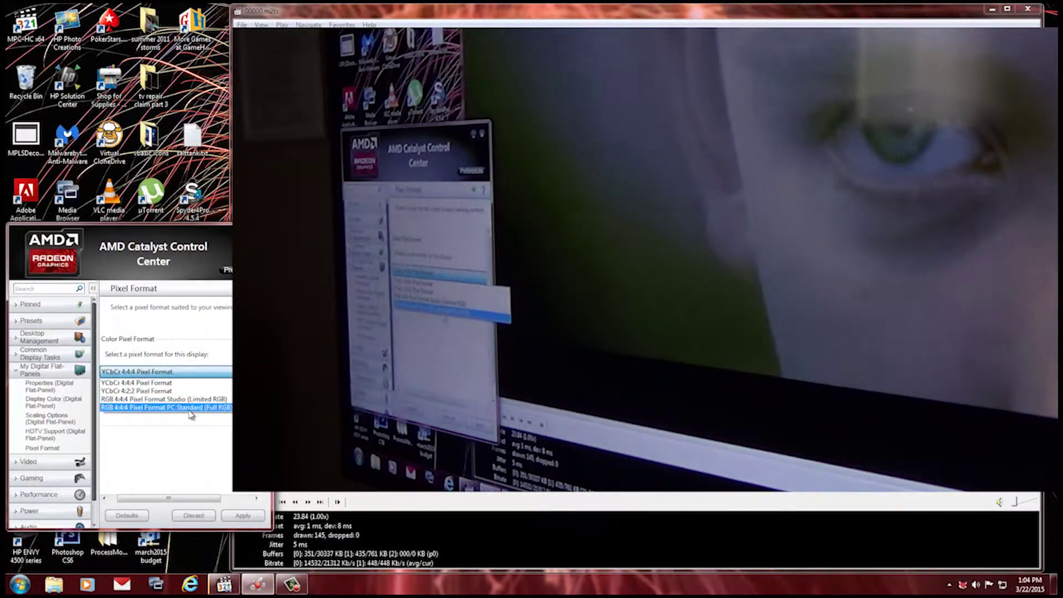
left_click(193, 408)
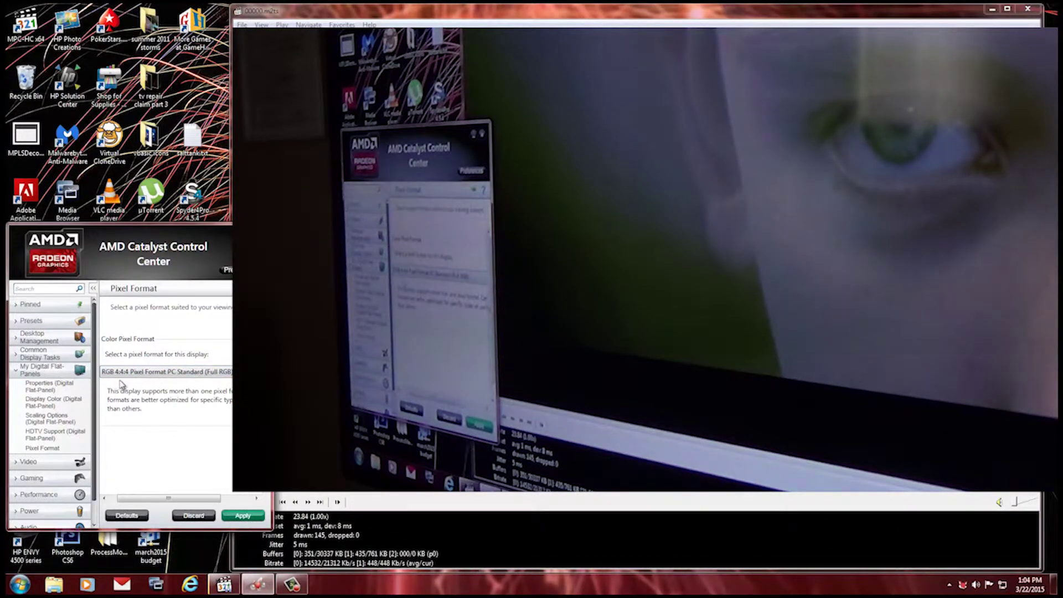
left_click(254, 517)
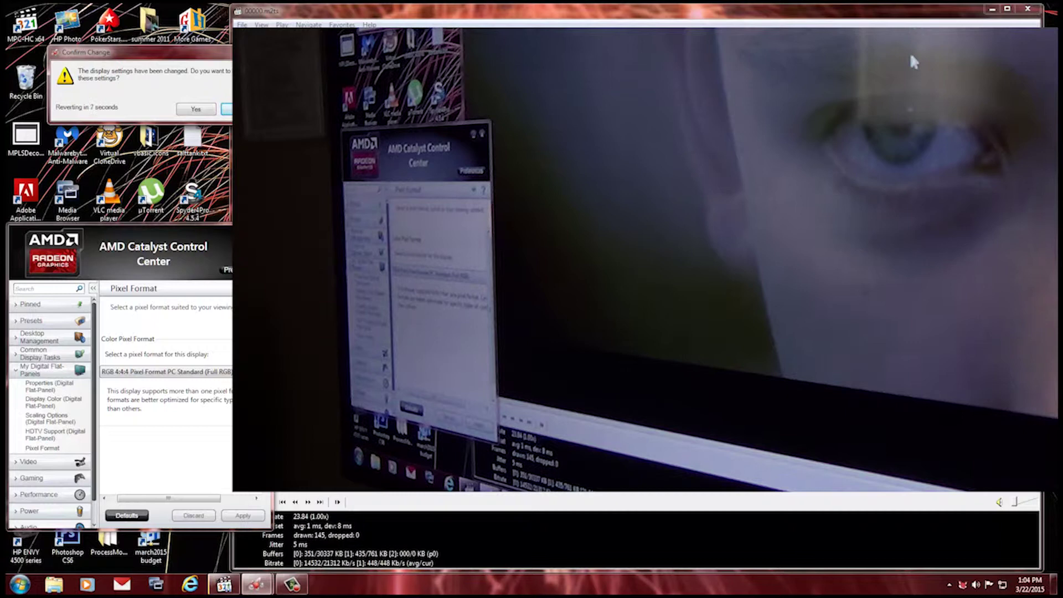
left_click(191, 114)
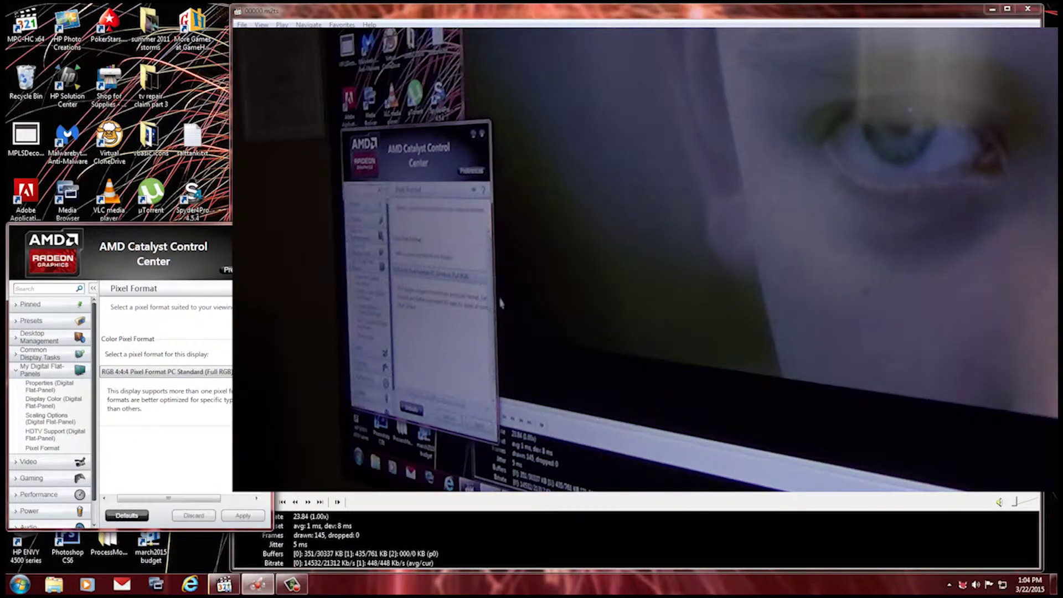
Toggle Enable ITC processing on and off twice, applying each change, ending with it disabled.
scroll(167, 377, "down", 1)
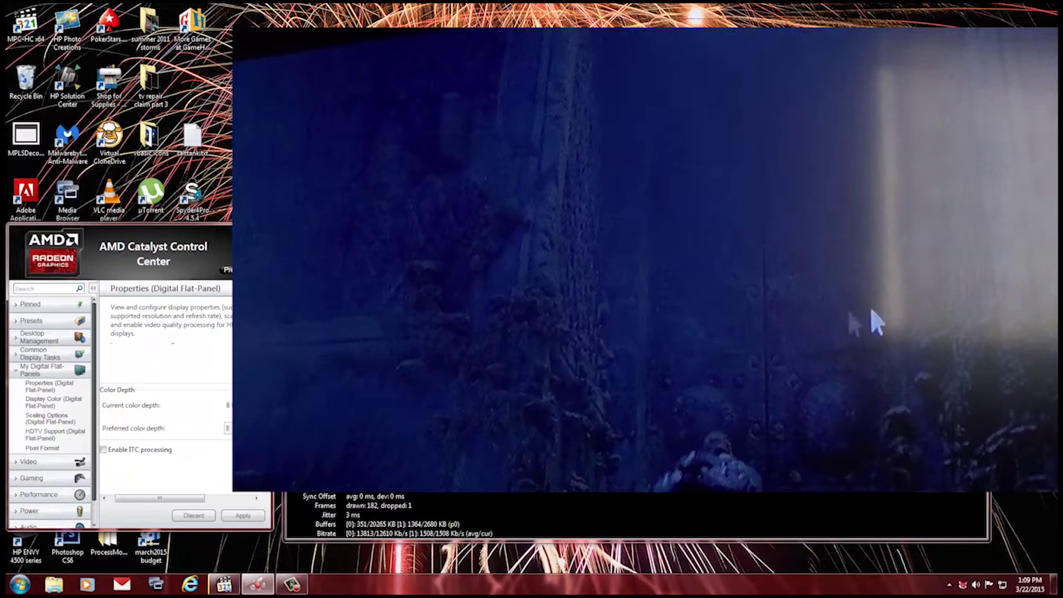
left_click(103, 450)
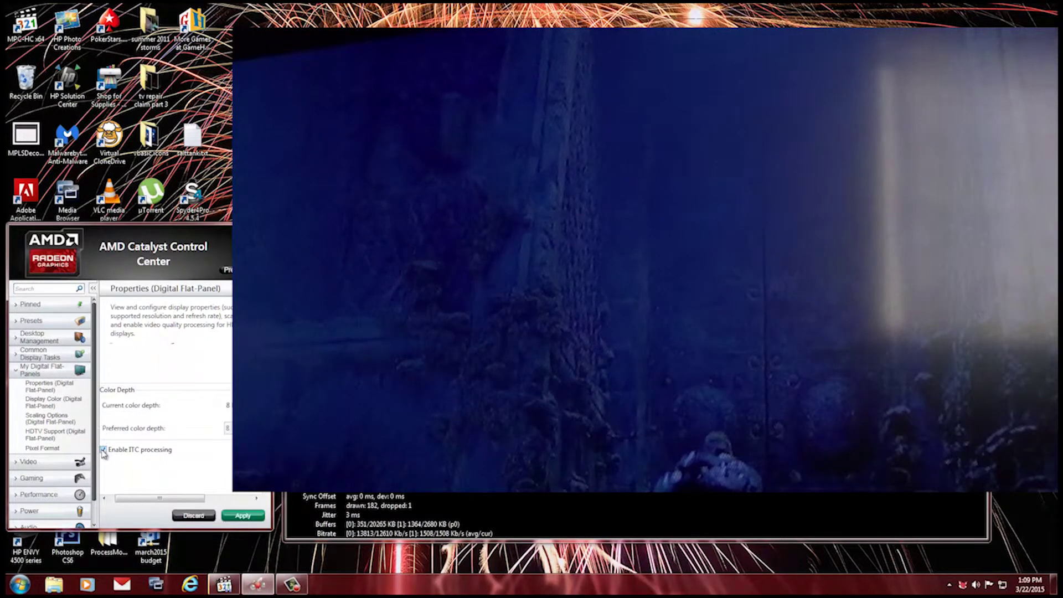
left_click(244, 516)
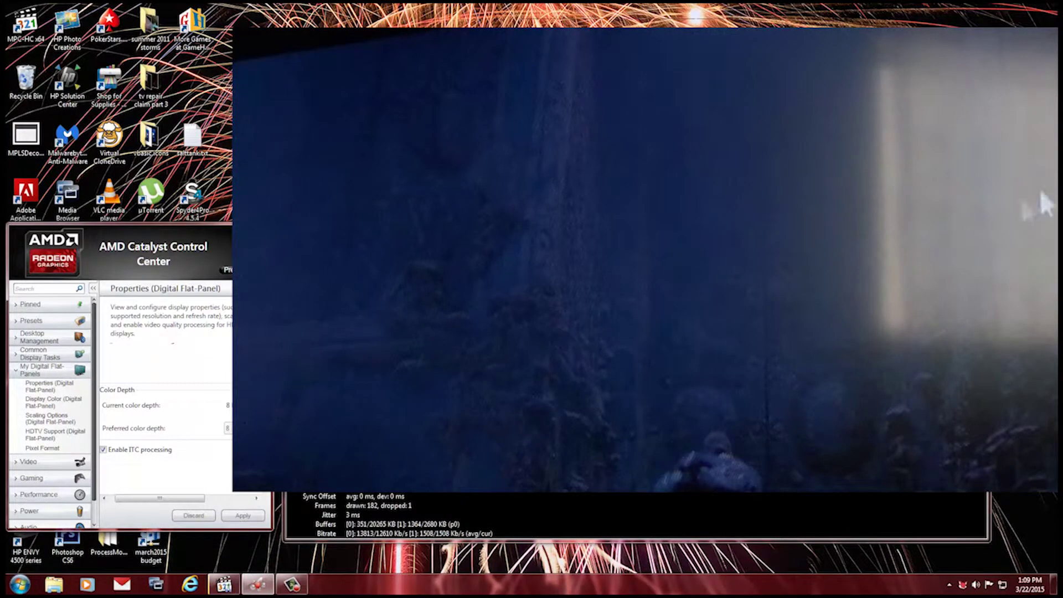
left_click(103, 449)
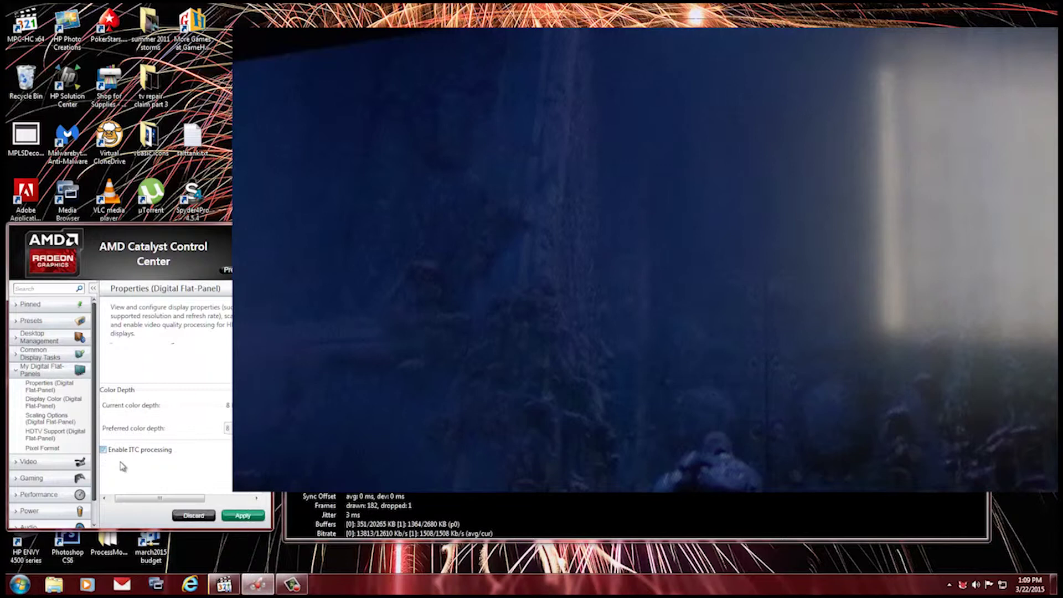
left_click(241, 516)
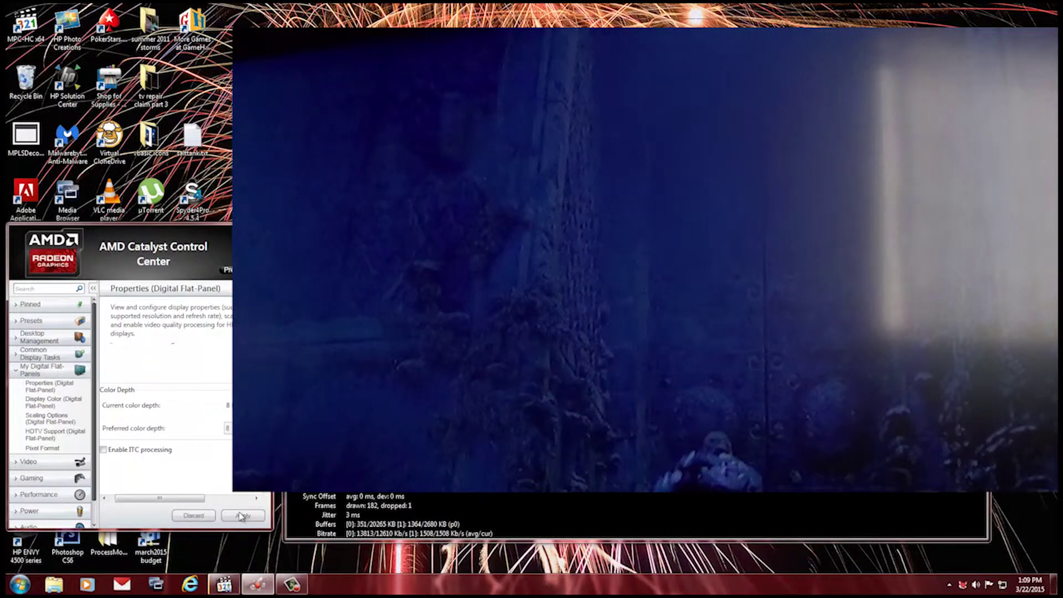
left_click(104, 450)
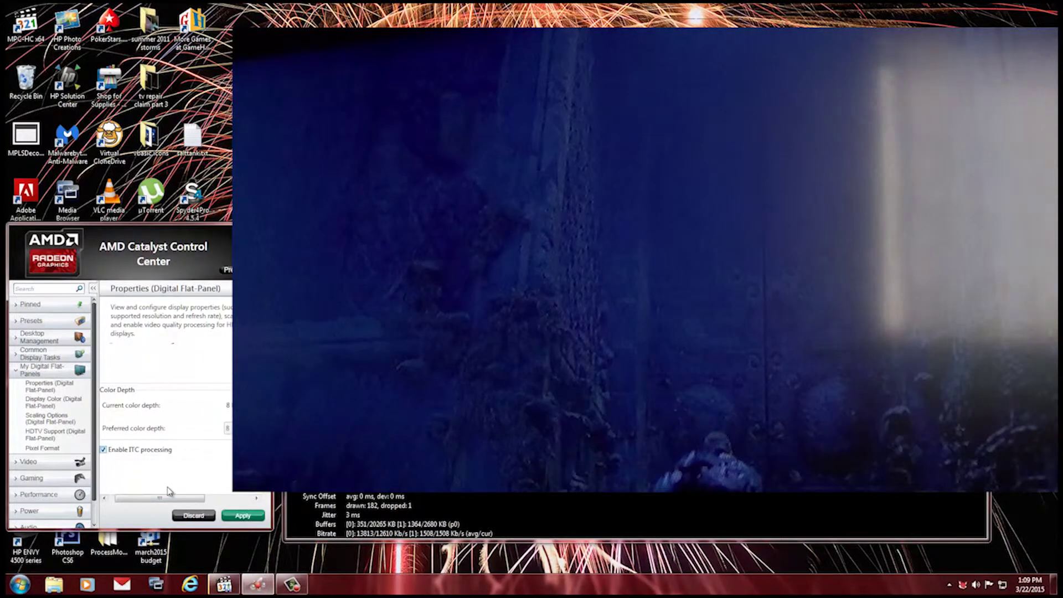
left_click(242, 517)
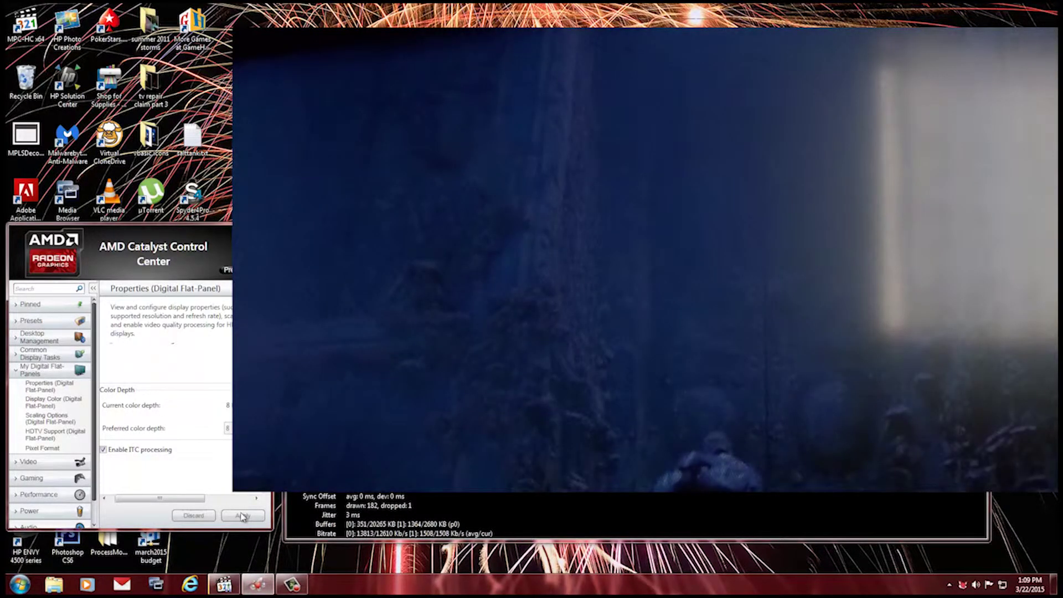
left_click(103, 450)
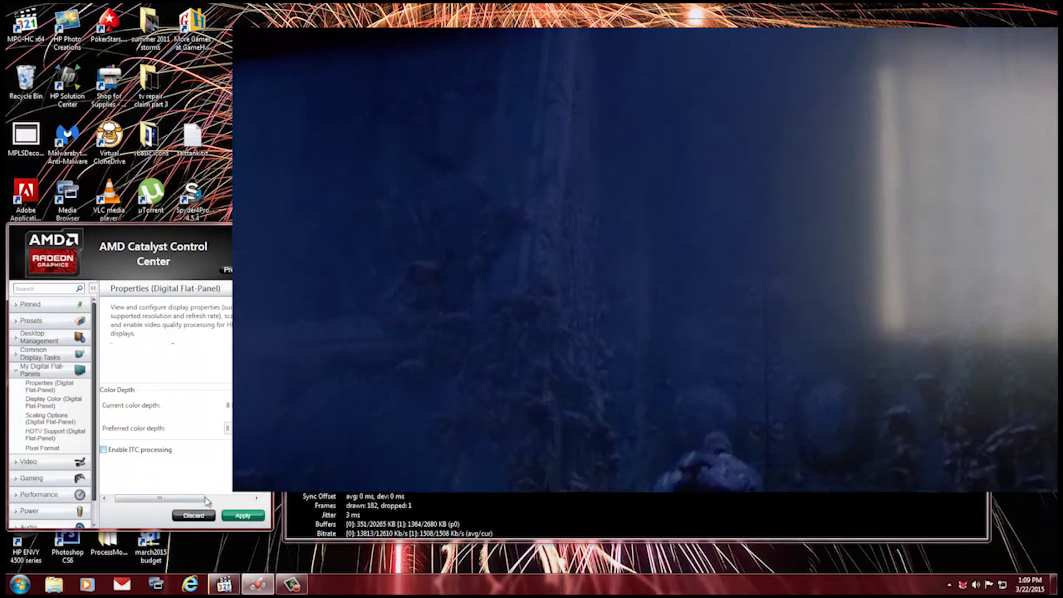
left_click(243, 516)
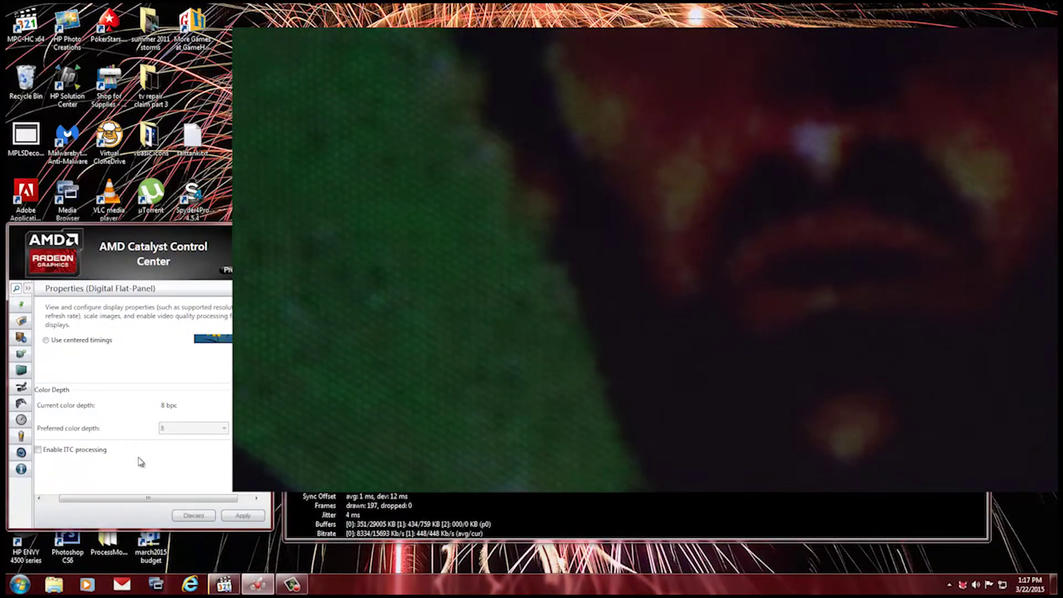
Tick Enable ITC processing on the flat-panel properties page and apply it.
left_click(38, 450)
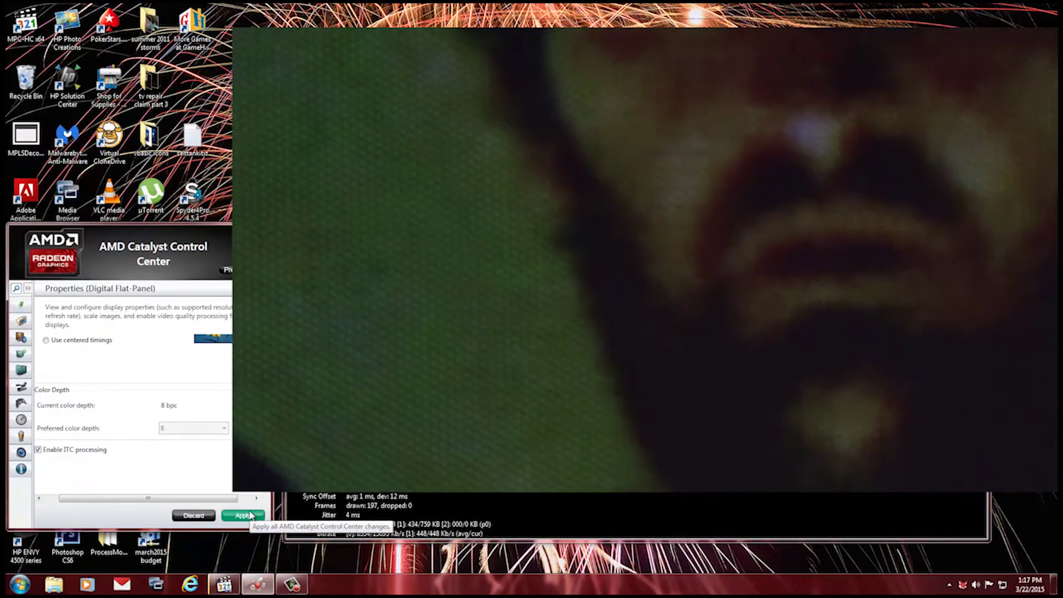
left_click(251, 516)
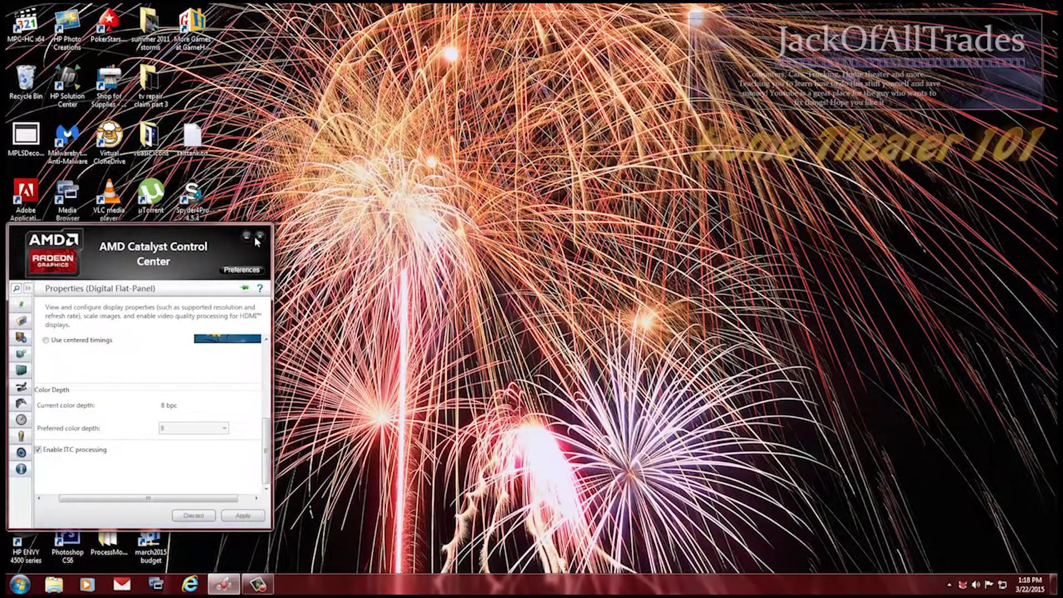
Move the window to the top, enlarge it, and expand the full navigation tree to the flat-panel properties.
left_click_drag(234, 240, 415, 48)
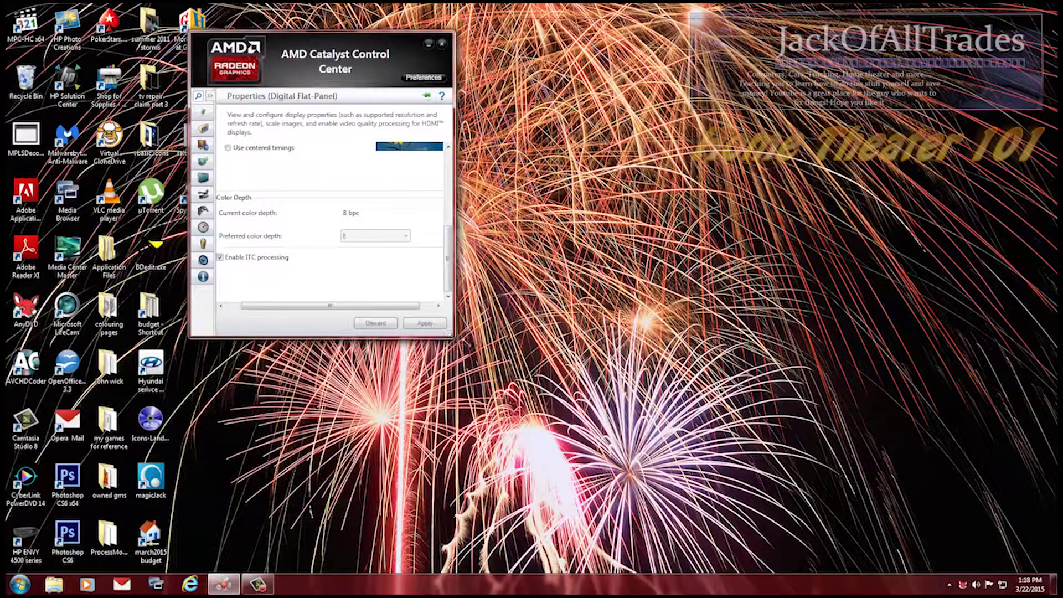
left_click_drag(452, 336, 803, 586)
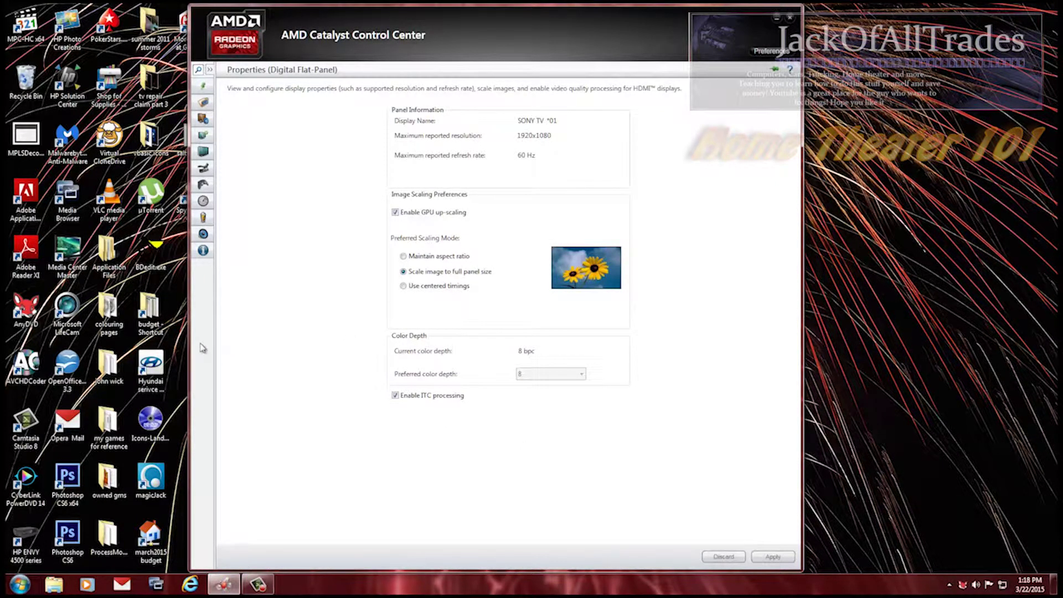
left_click_drag(179, 346, 68, 310)
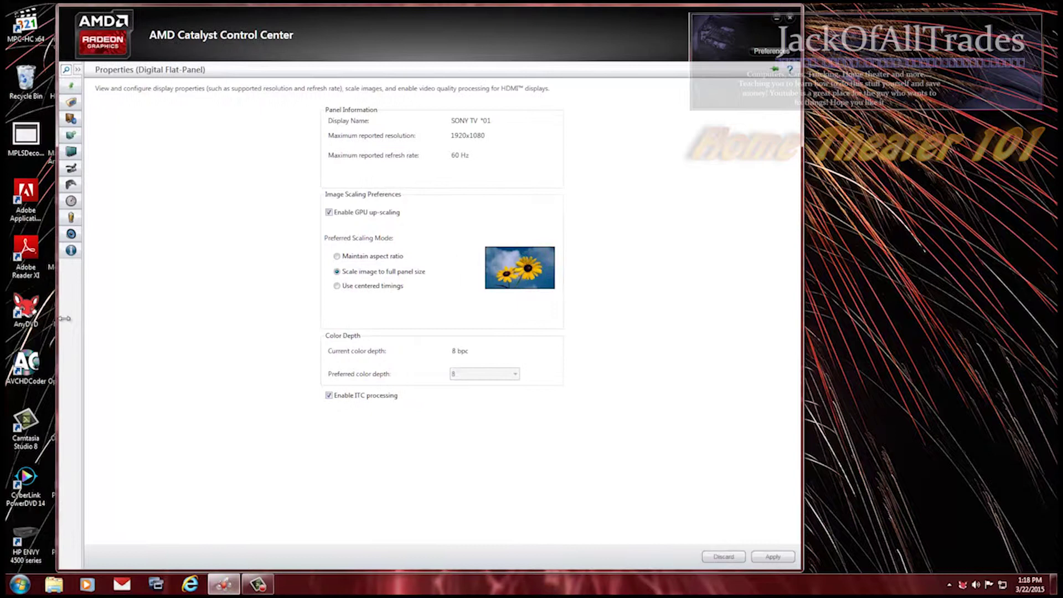
left_click(89, 69)
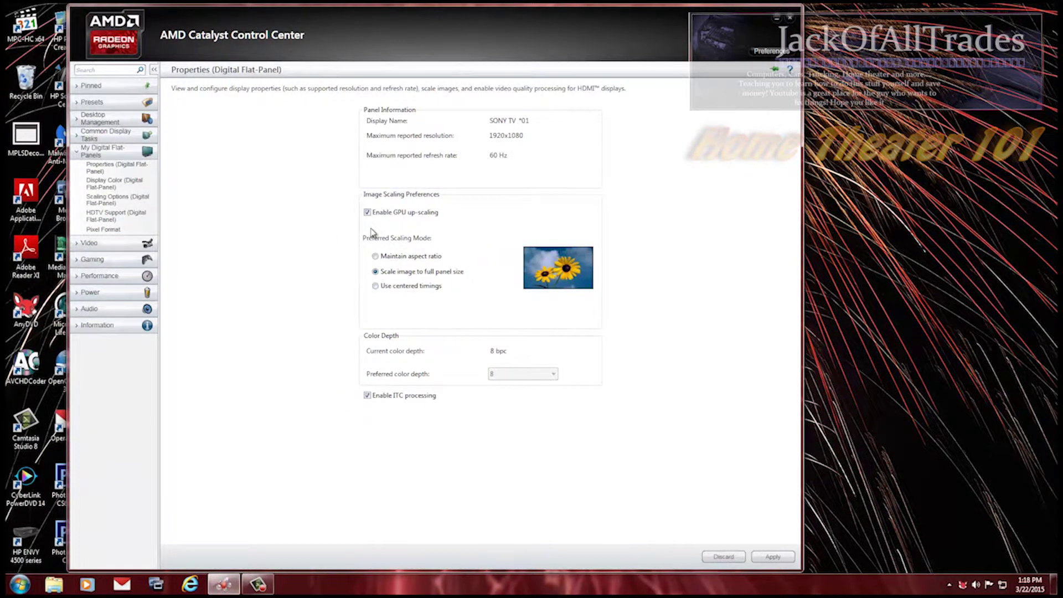
left_click(112, 172)
On the Pixel Format page, apply RGB 4:4:4 Pixel Format PC Standard (Full RGB) and keep it.
mouse_move(370, 402)
left_click(103, 229)
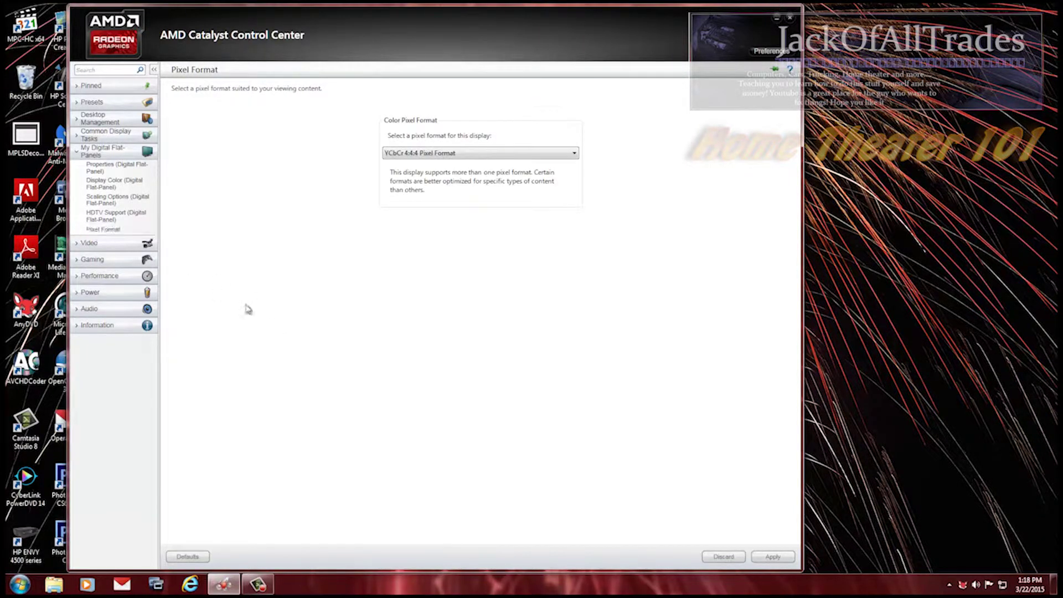
left_click(469, 154)
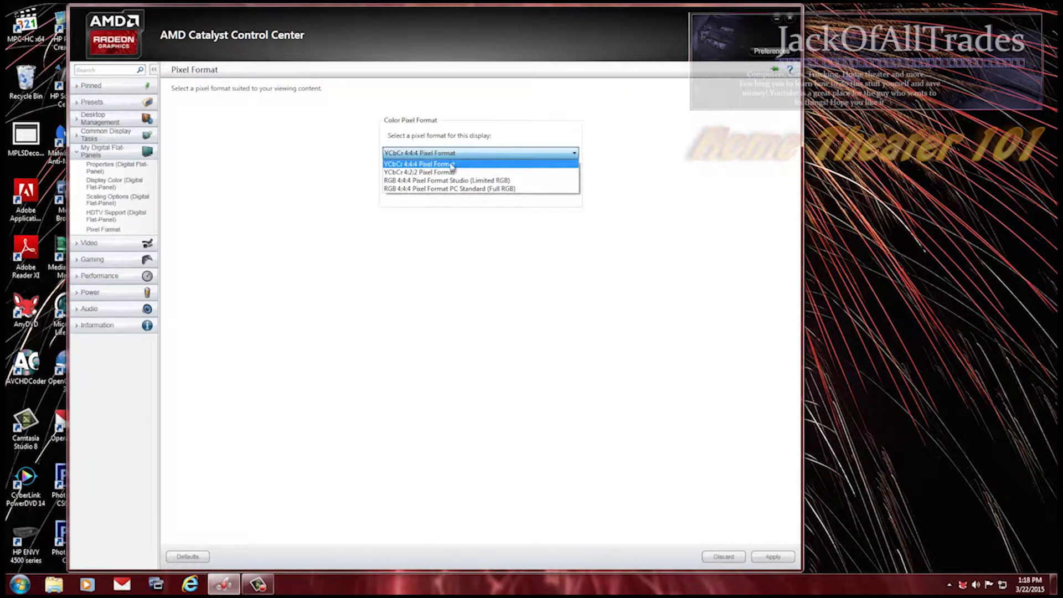
left_click(412, 188)
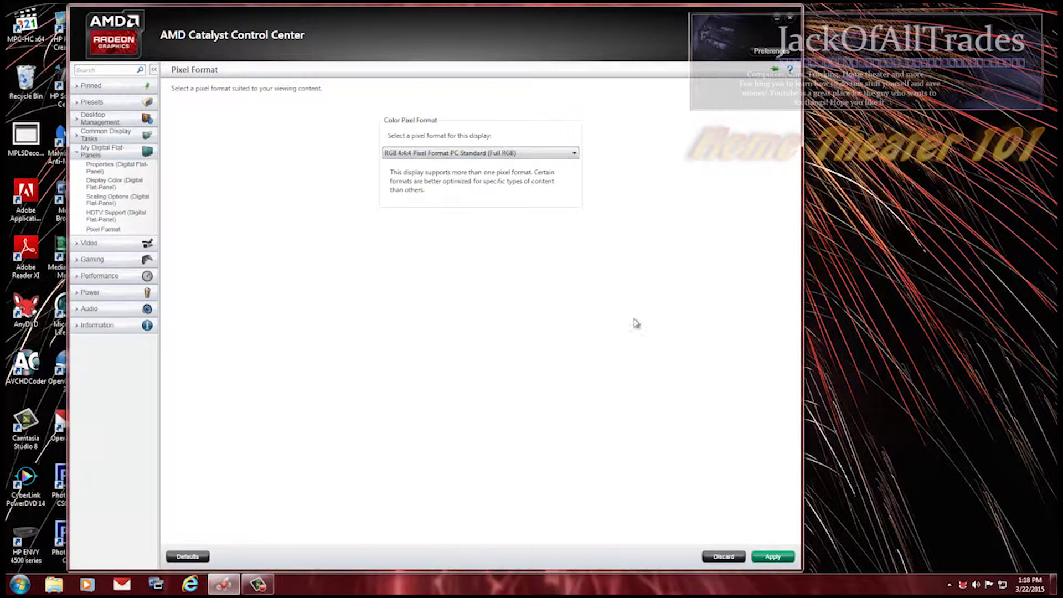
left_click(770, 557)
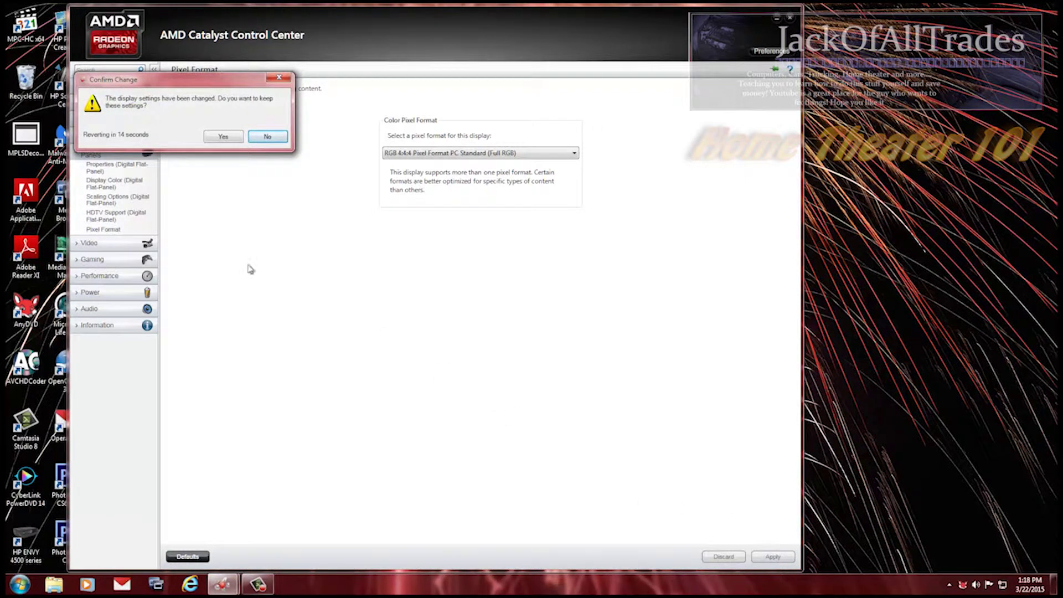
left_click(221, 137)
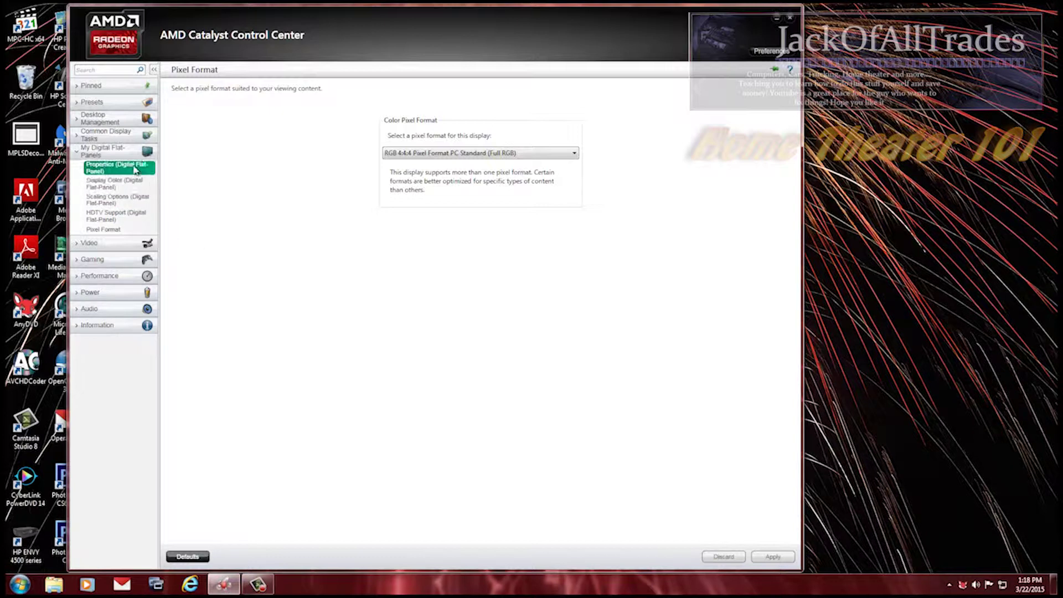
Open Video > Color and scroll to Dynamic Range Full (0 - 255) and Video Gamma 0.85.
left_click(90, 244)
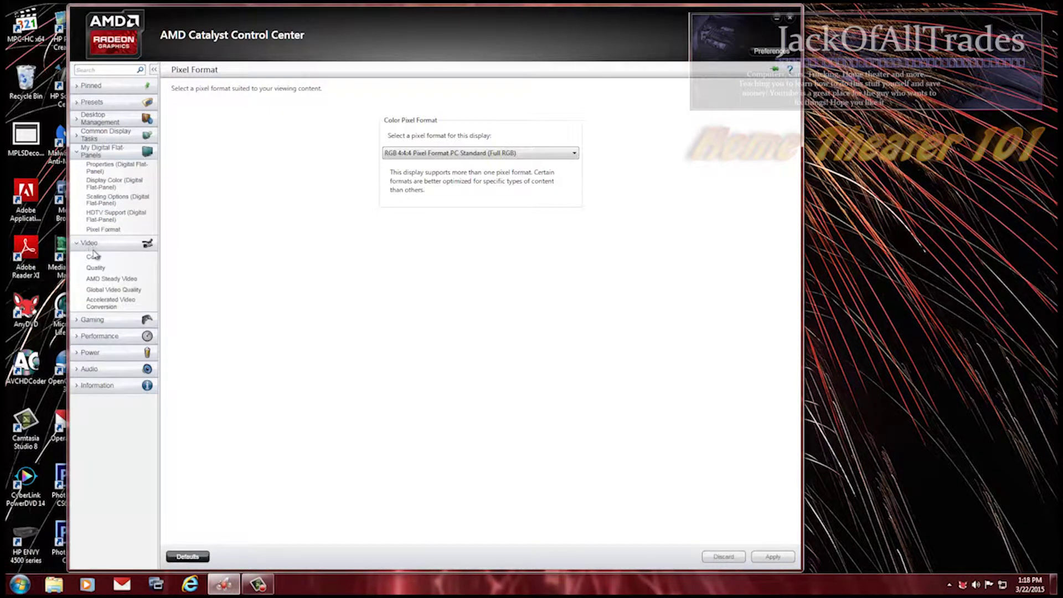
left_click(94, 257)
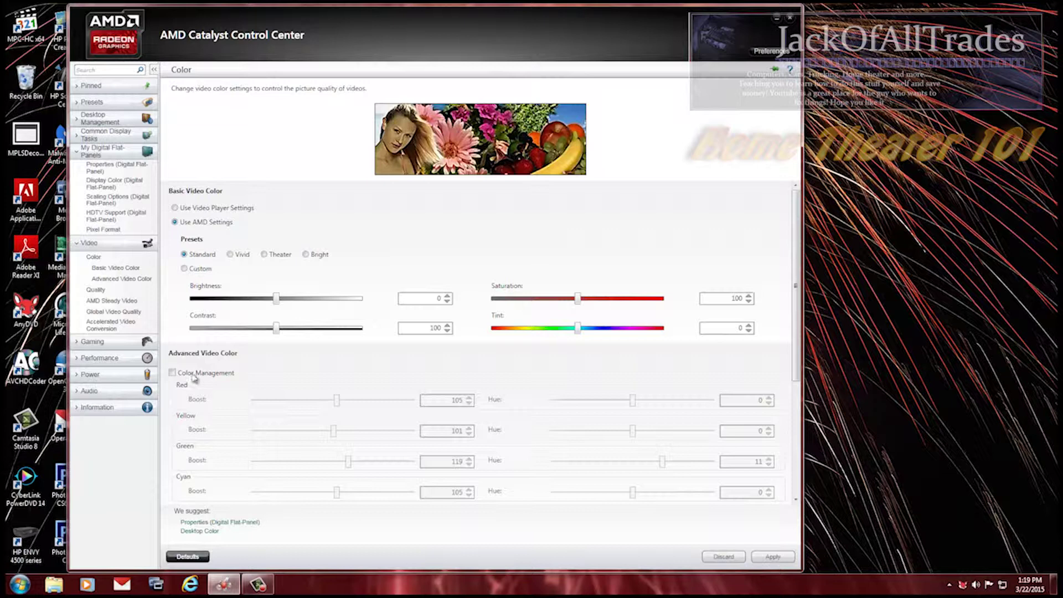
scroll(202, 382, "down", 3)
scroll(209, 389, "down", 3)
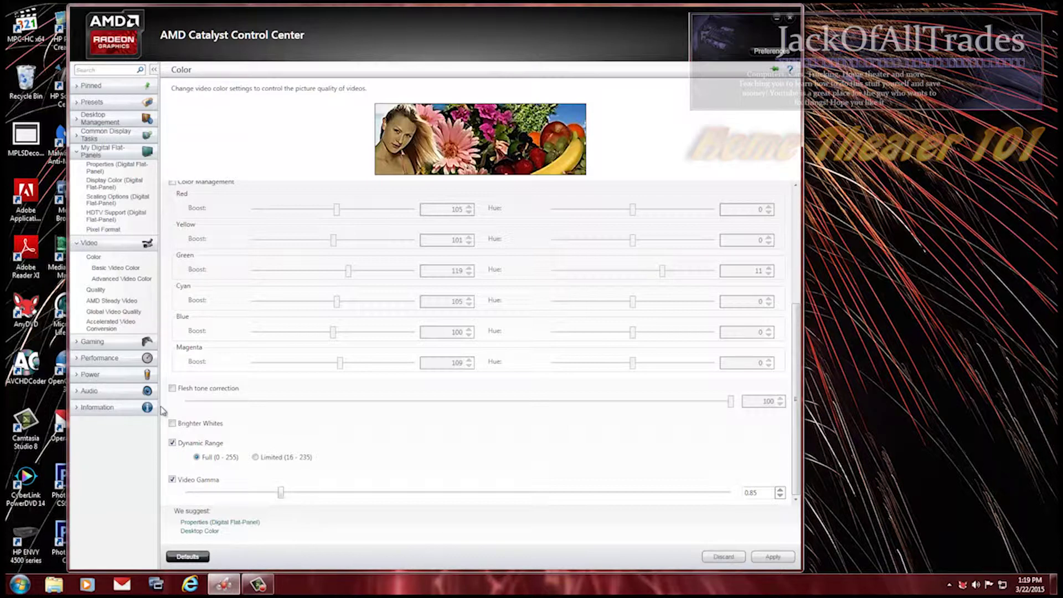
Scroll through the Video > Quality options, then close Catalyst Control Center.
left_click(97, 291)
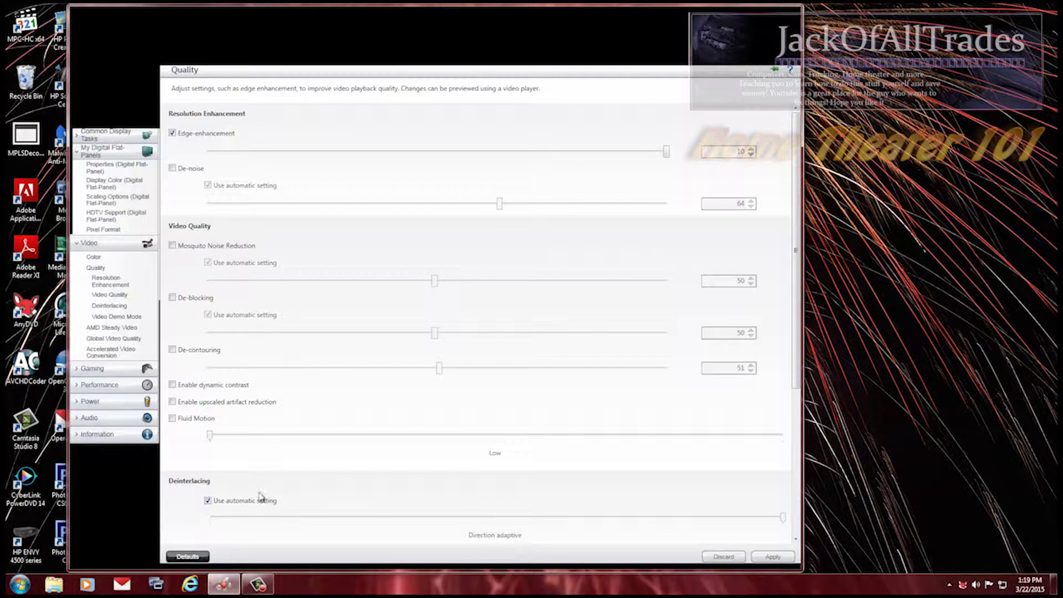
scroll(443, 443, "down", 1)
scroll(569, 427, "down", 3)
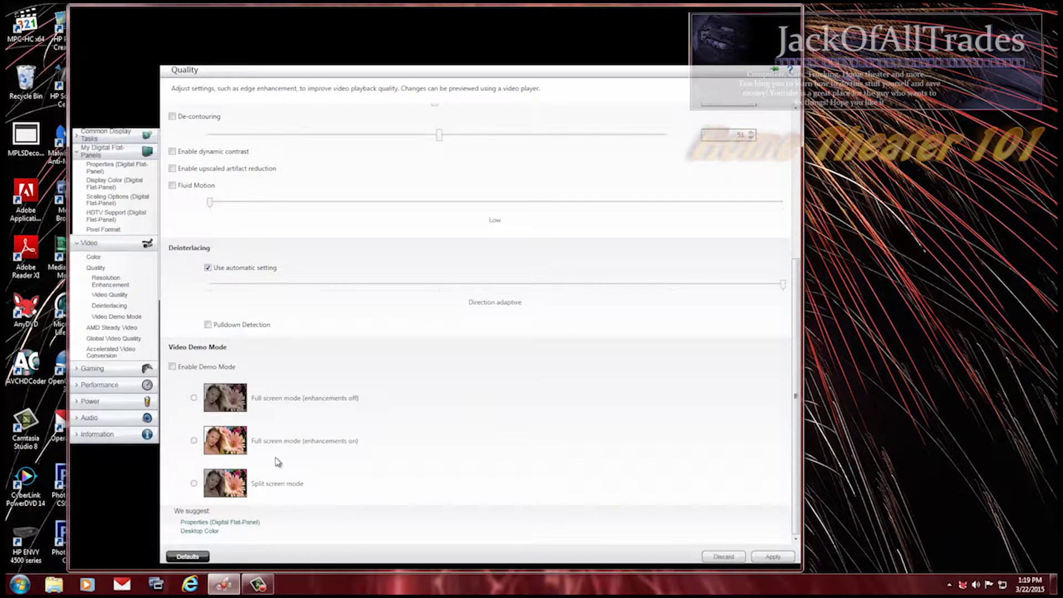
left_click(789, 18)
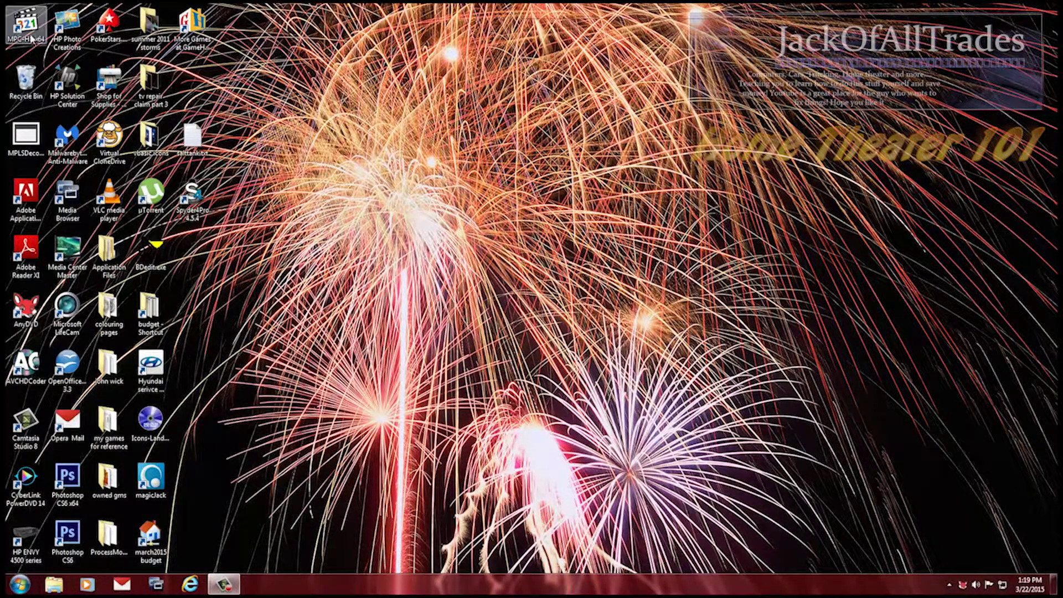
Launch MPC-HC maximized and review the ffdshow entries on the External Filters and Internal Filters options pages.
double_click(32, 39)
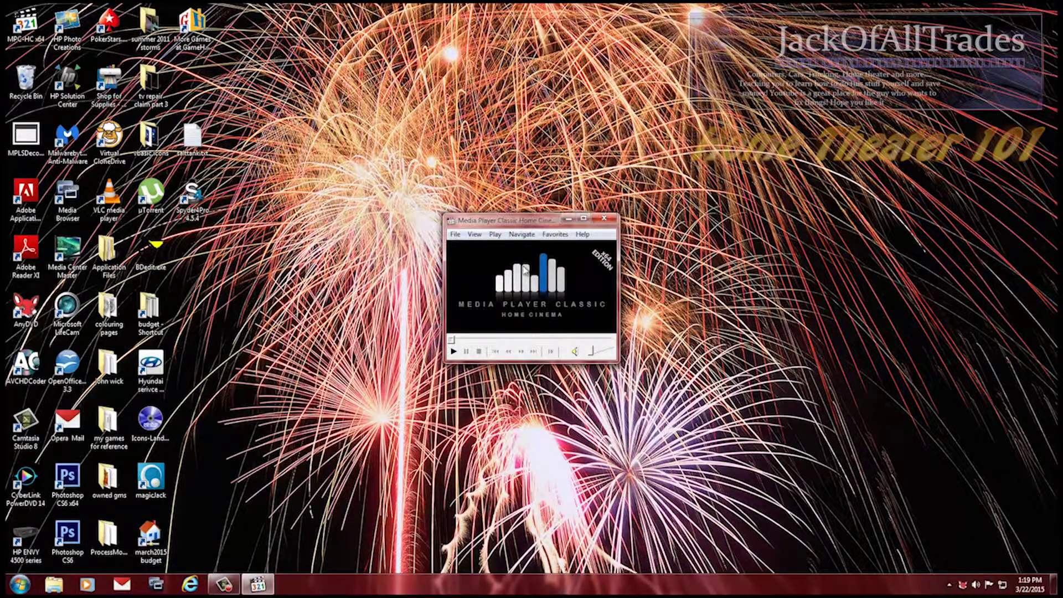
left_click(591, 219)
right_click(644, 267)
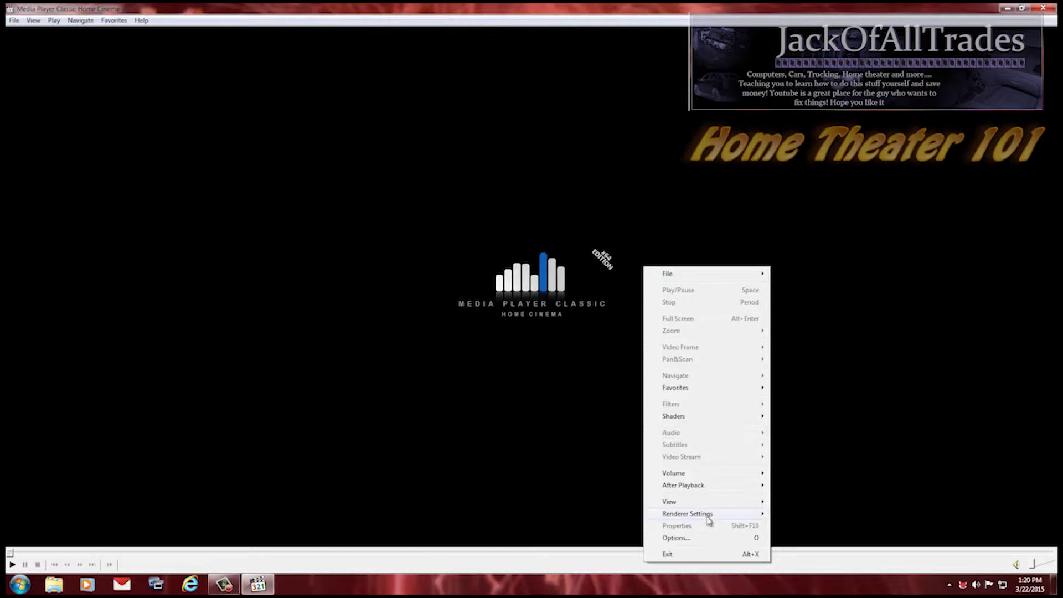
left_click(712, 538)
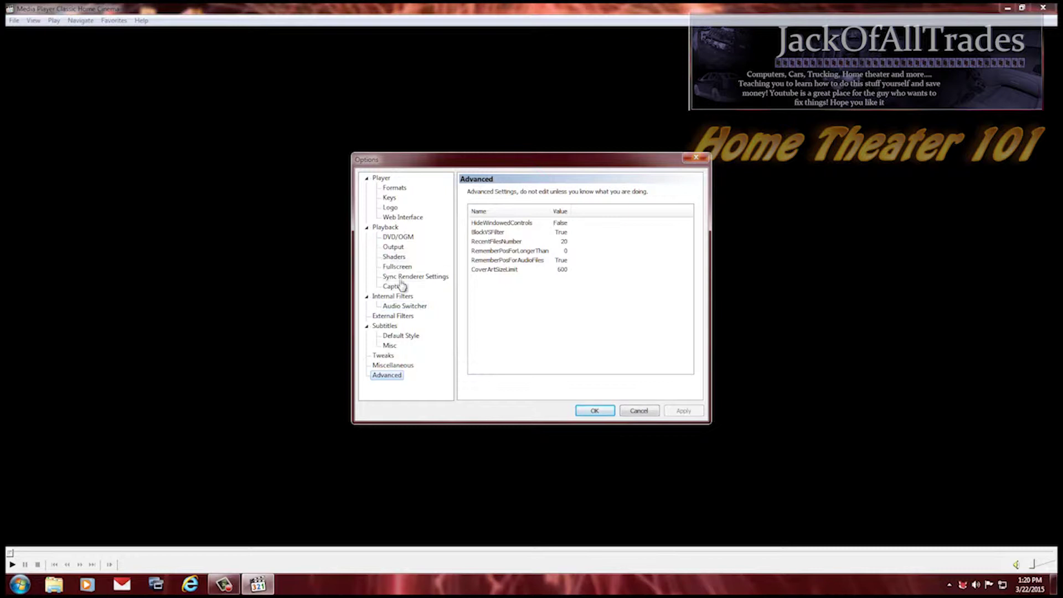
left_click(401, 318)
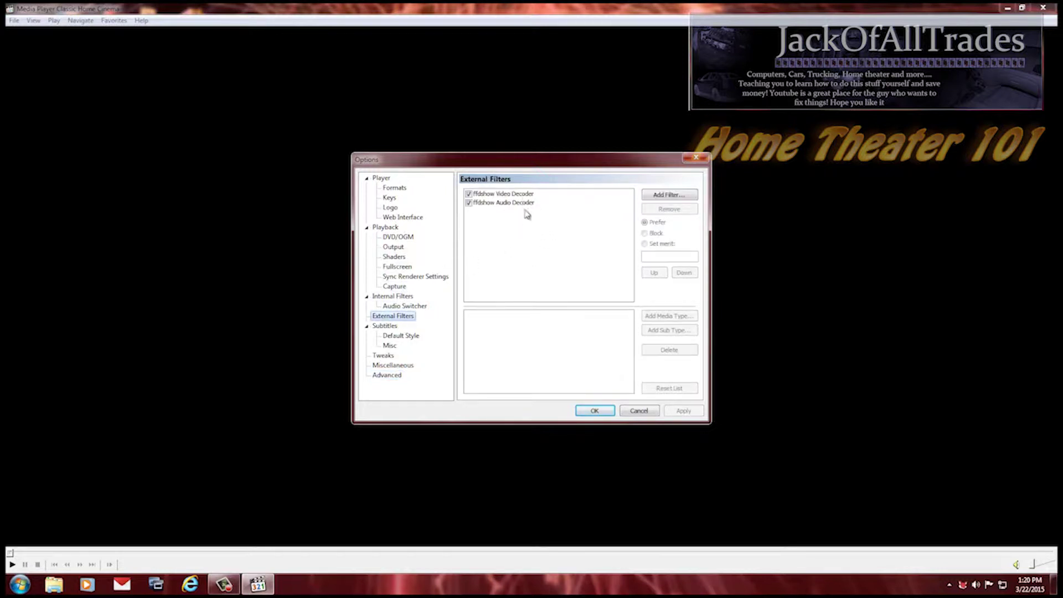
left_click(404, 298)
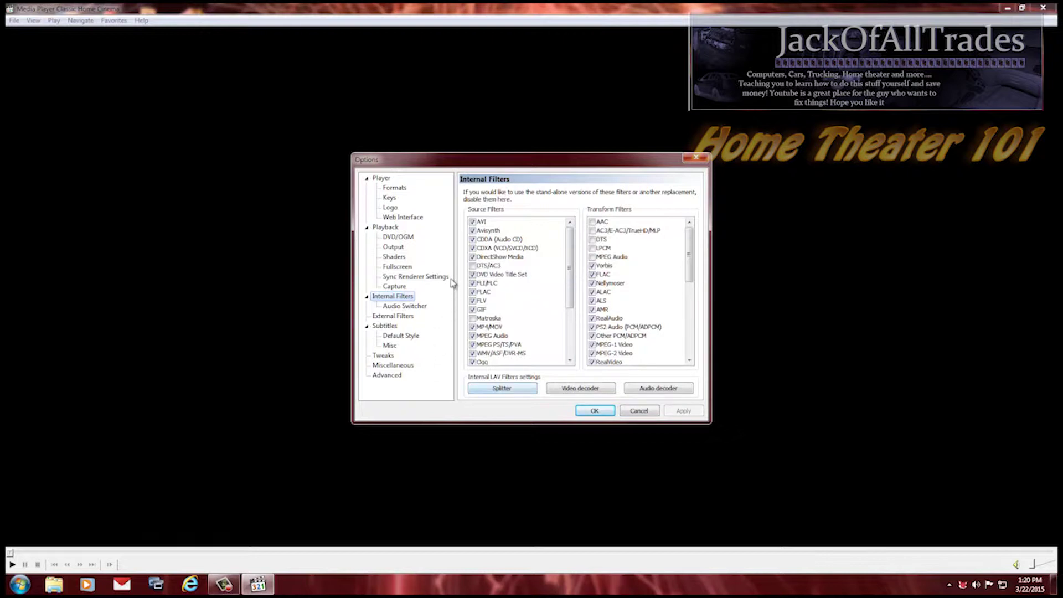
left_click(593, 412)
Check MPC-HC's Renderer Settings Output Range (0–255) and Color Management submenus without changing anything.
right_click(642, 409)
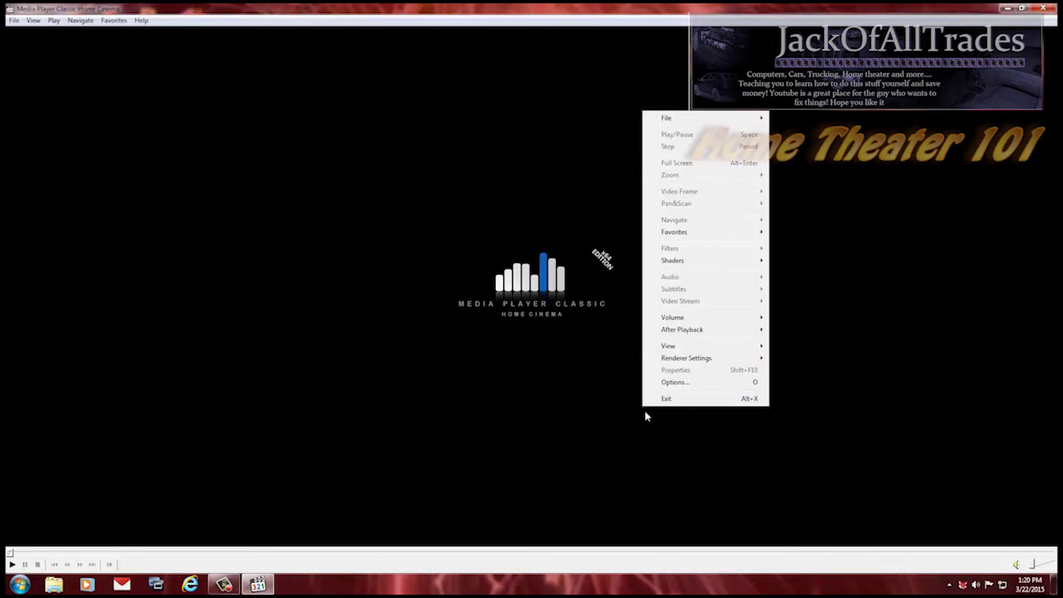
mouse_move(706, 364)
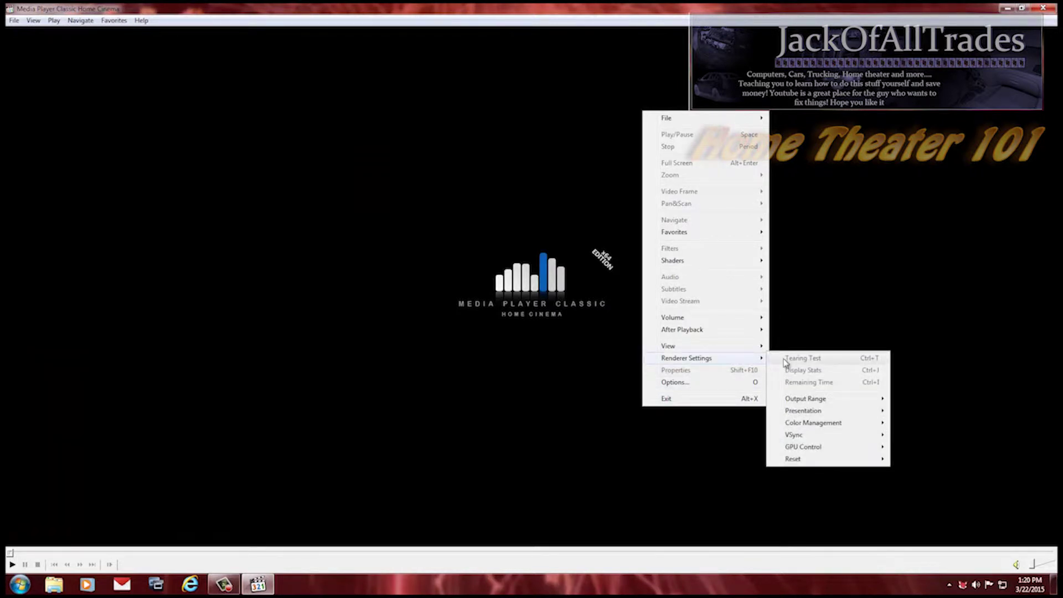
mouse_move(809, 400)
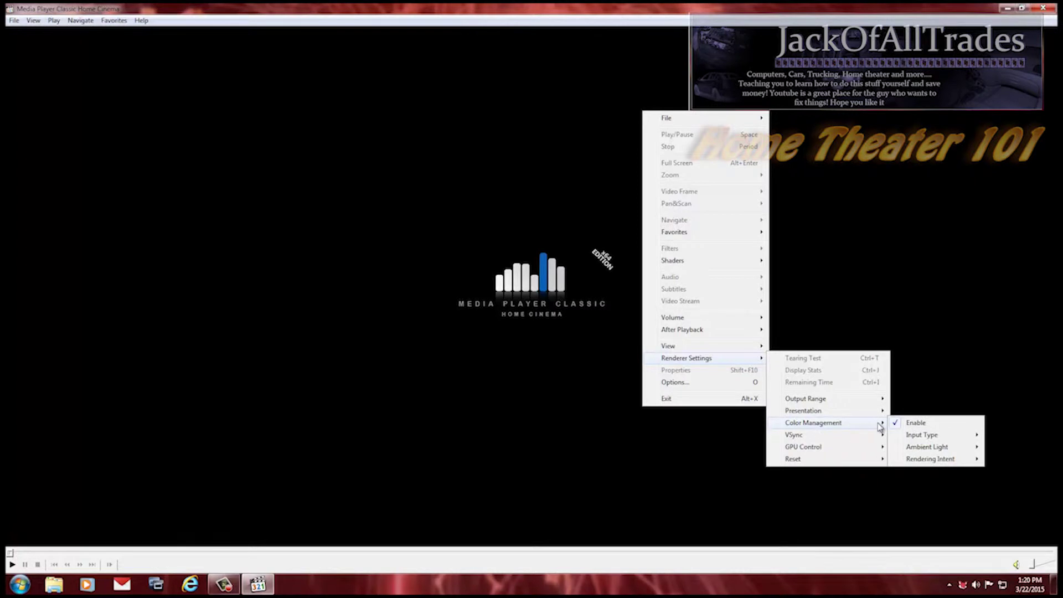
mouse_move(928, 437)
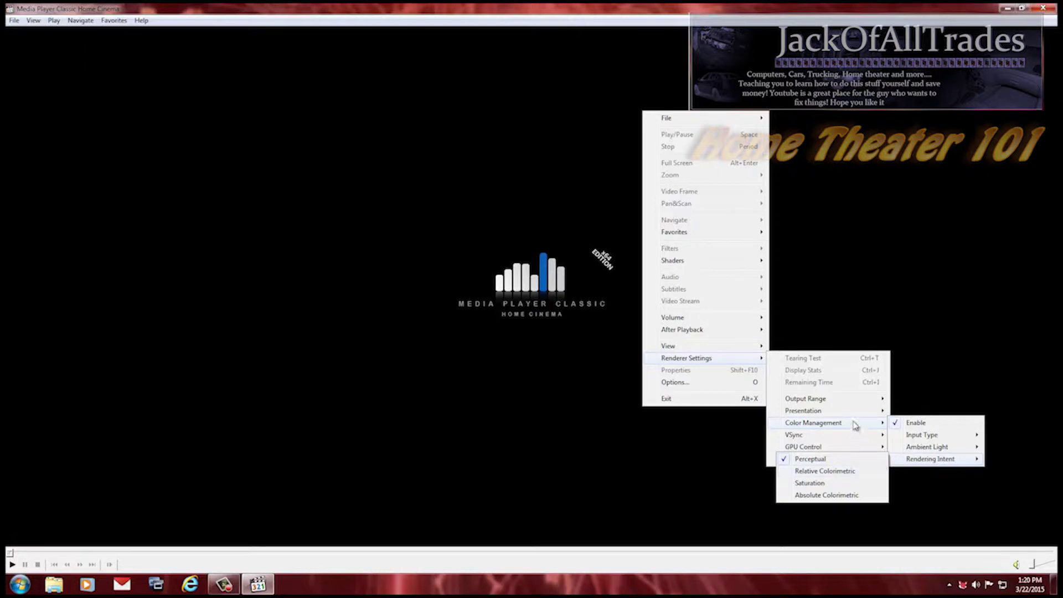
left_click(548, 419)
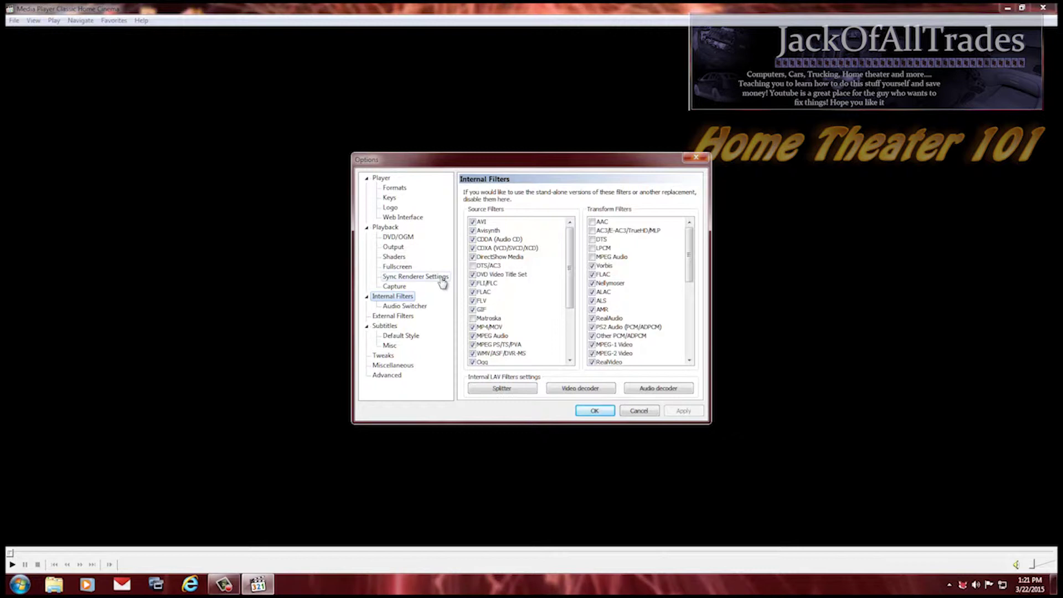
Set the Playback > Output DirectShow Video renderer to Video Mixing Renderer 9 (renderless) and confirm.
left_click(397, 258)
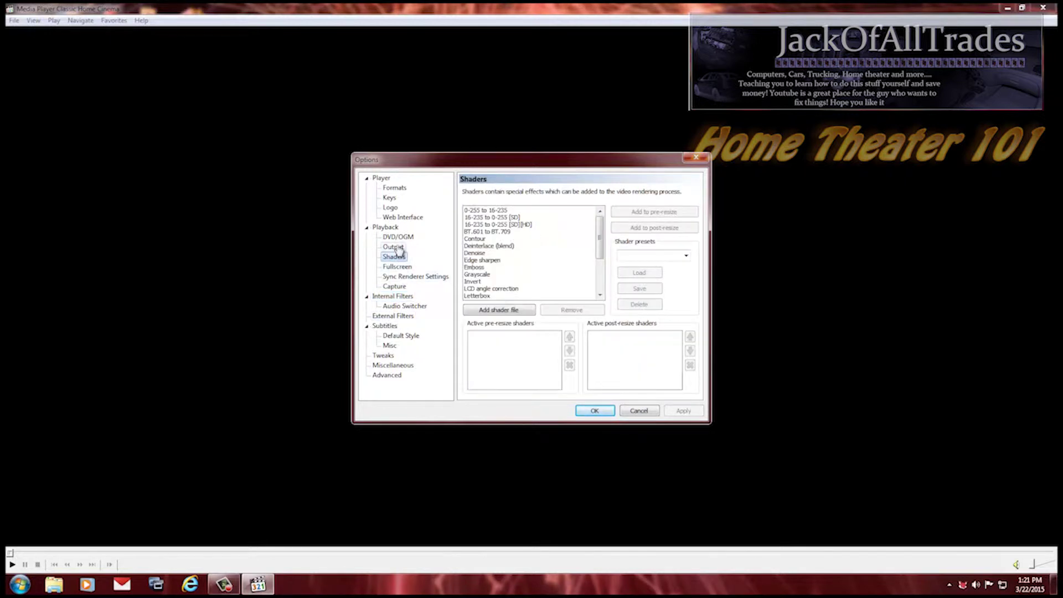
left_click(393, 247)
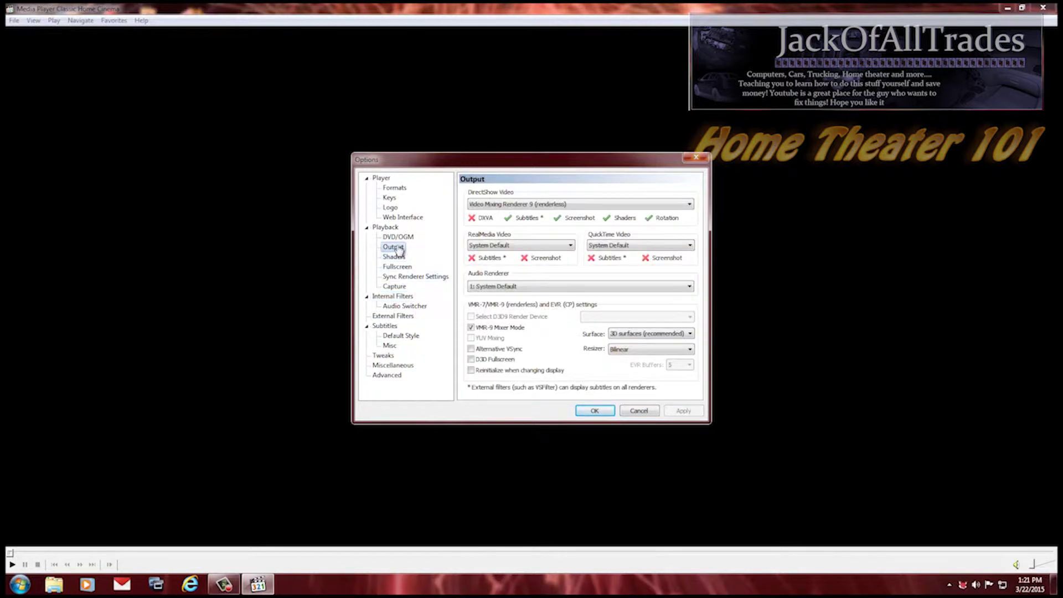
left_click(487, 205)
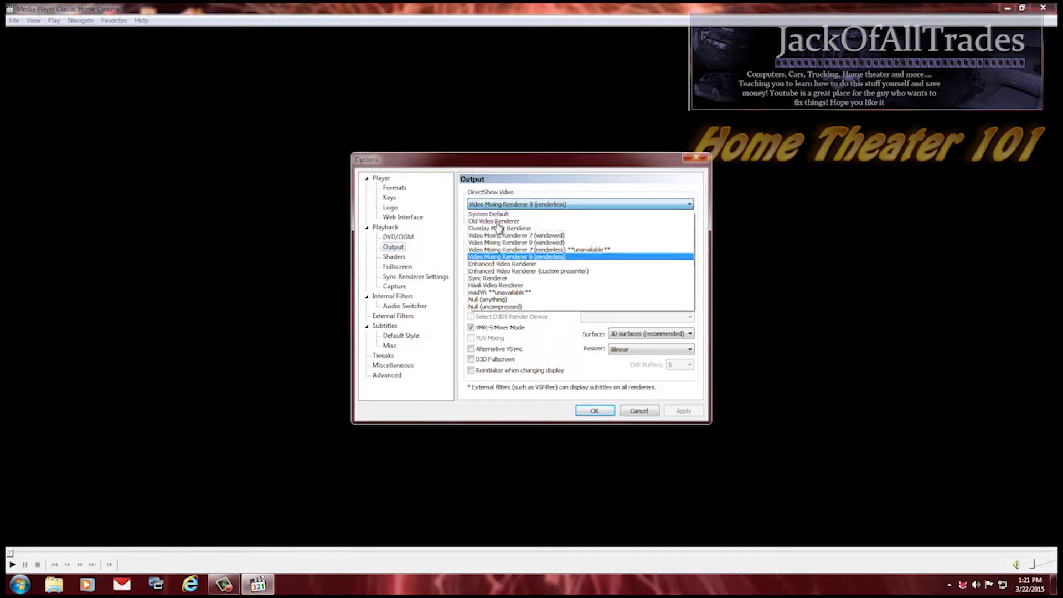
left_click(547, 258)
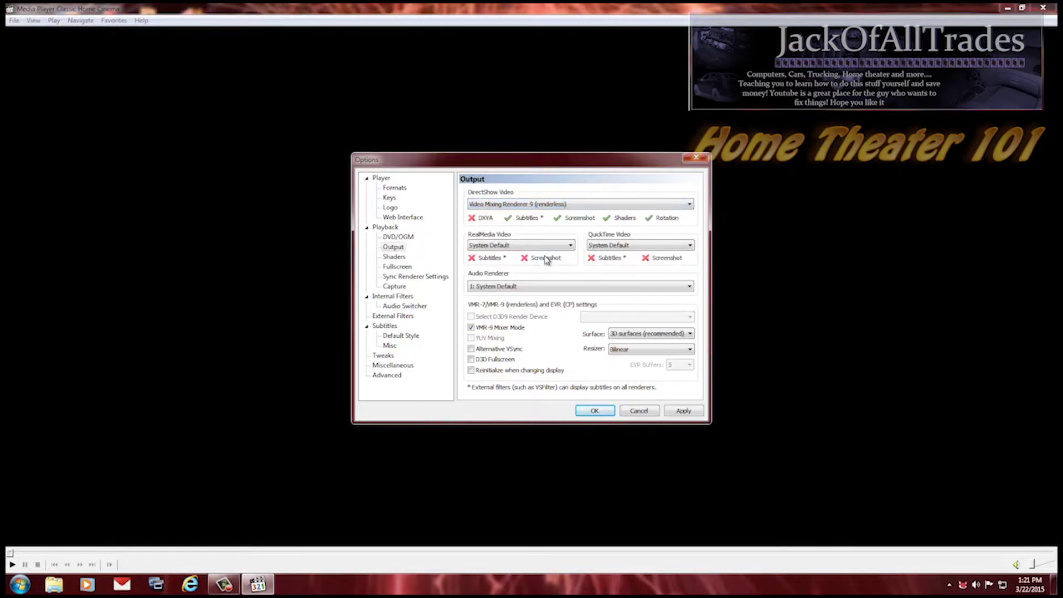
mouse_move(533, 207)
left_click(594, 410)
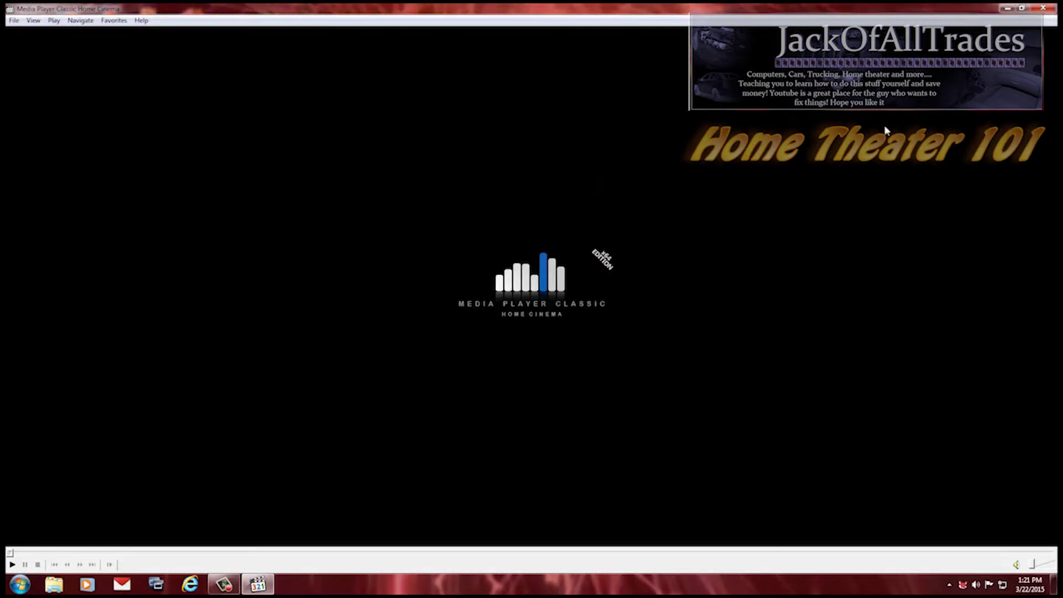
Close MPC-HC and launch ffdshow x64 Video decoder configuration x64 from the Start menu.
left_click(1043, 9)
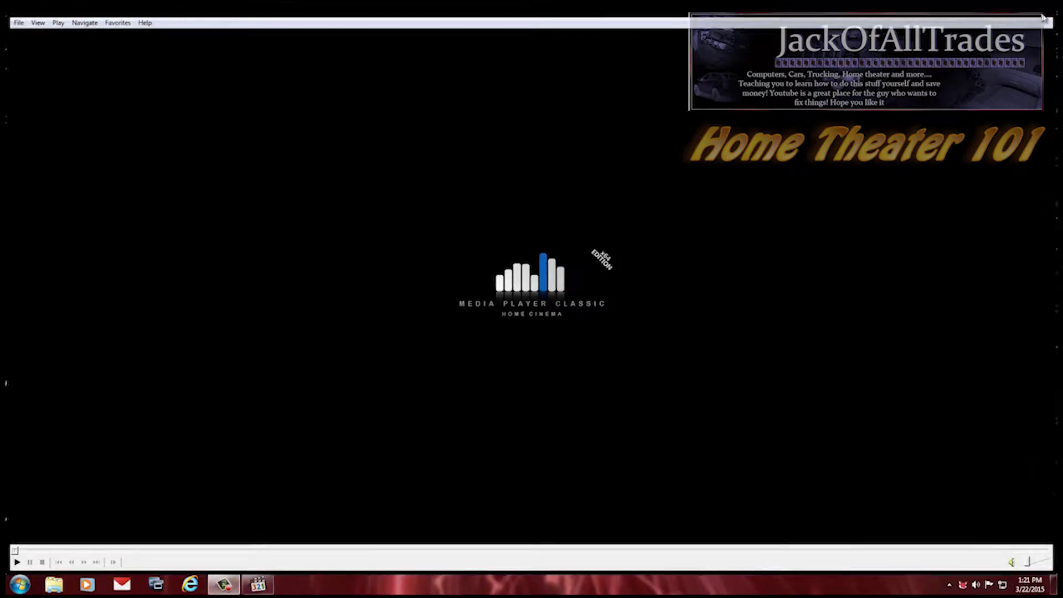
left_click(20, 584)
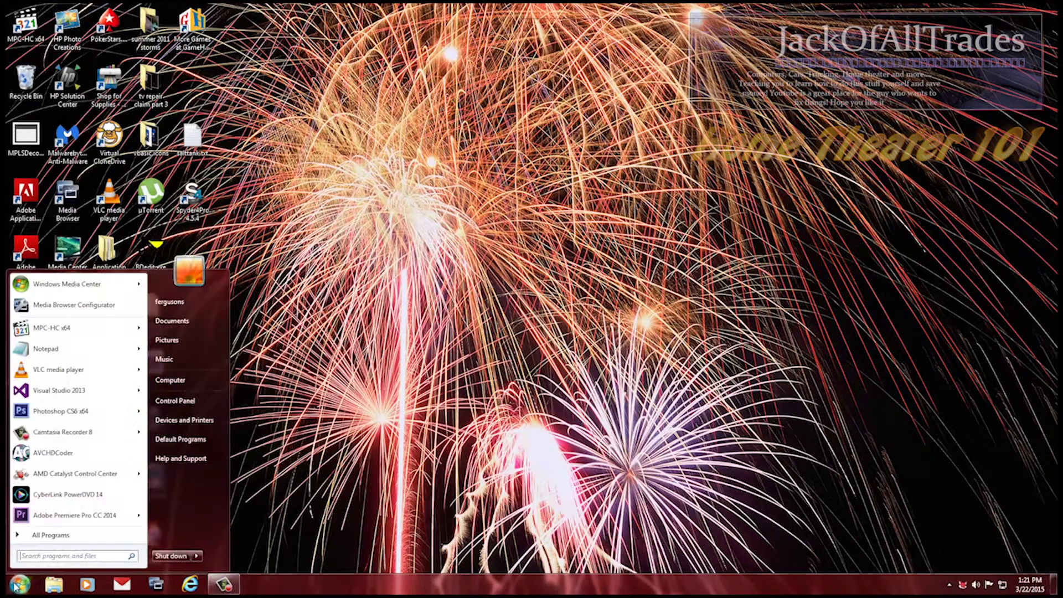
left_click(99, 535)
scroll(101, 419, "down", 8)
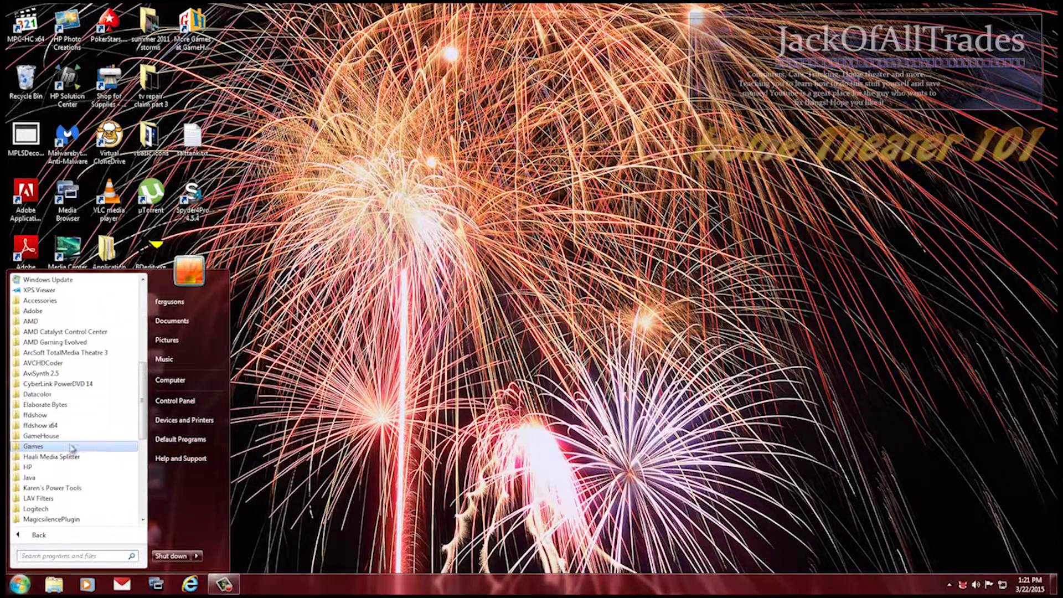
left_click(41, 425)
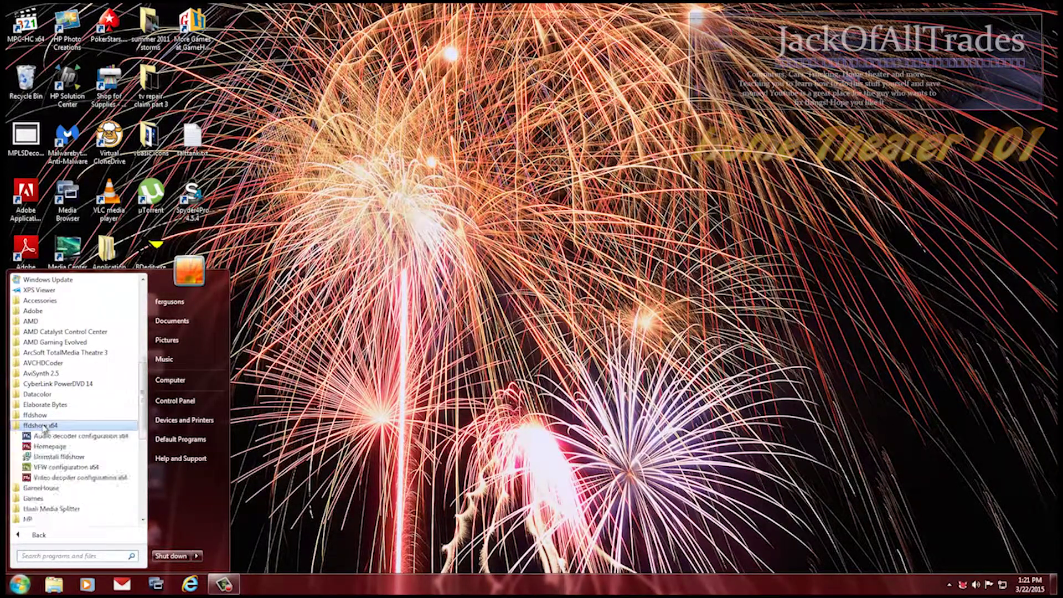
left_click(45, 477)
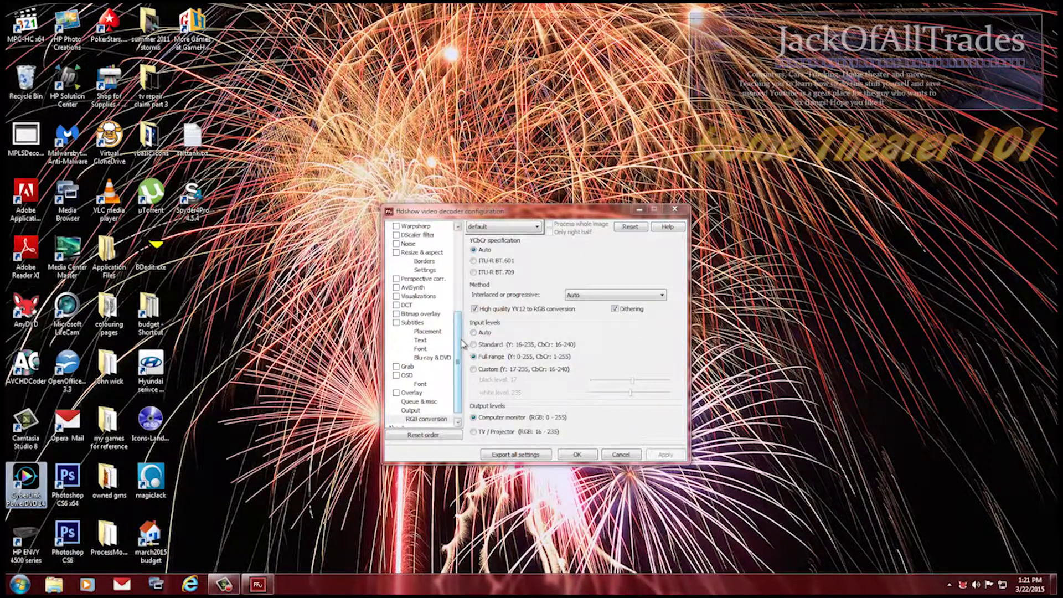
left_click(422, 418)
scroll(419, 410, "down", 1)
On the Output page, leave RGB32 as the only ticked colorspace, with YV12 unchecked.
left_click(410, 401)
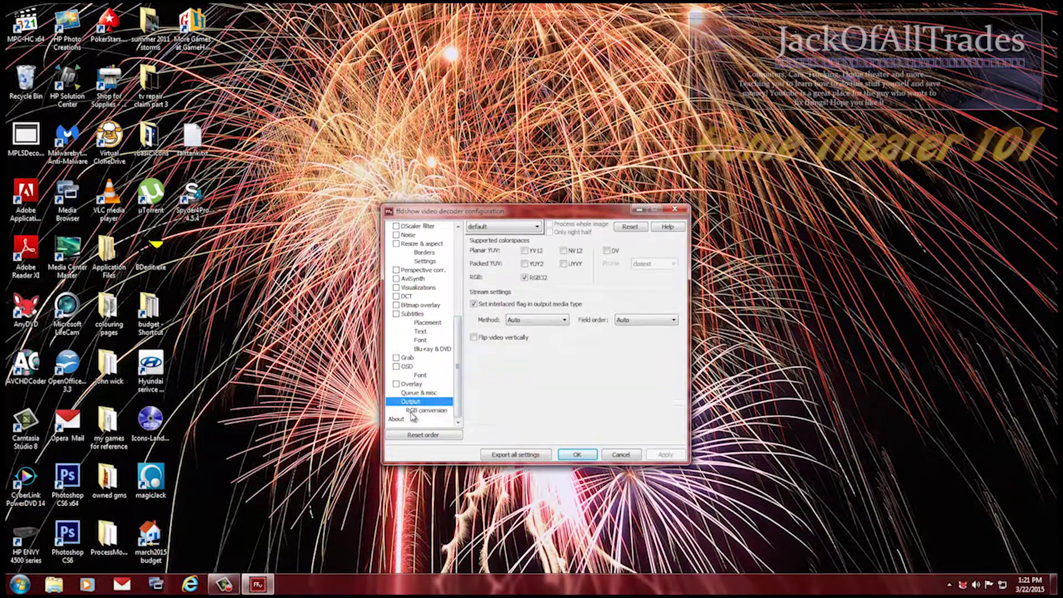
left_click(424, 410)
left_click(410, 402)
left_click(526, 262)
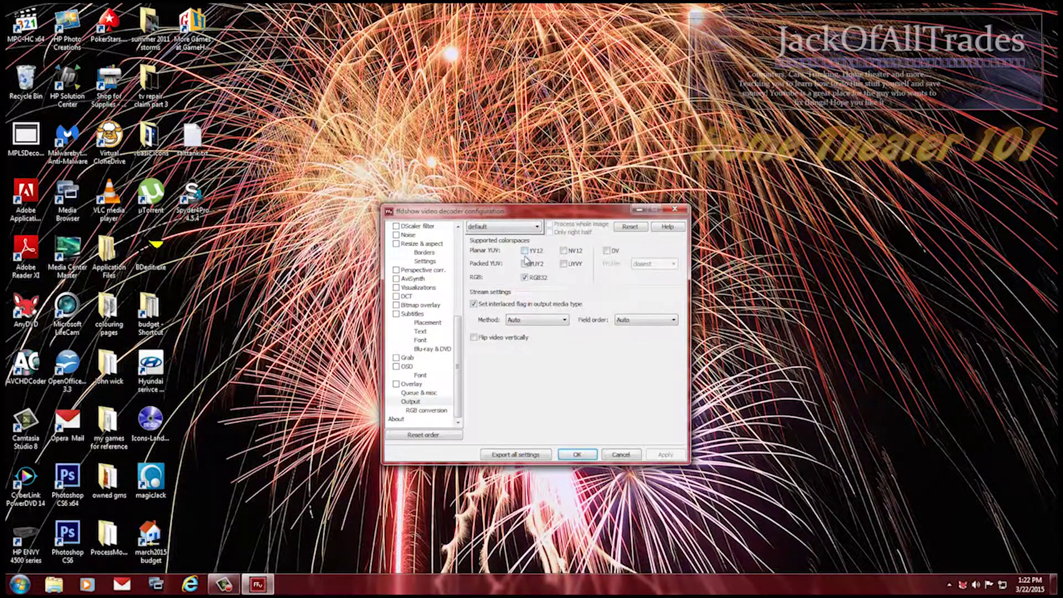
left_click(526, 252)
left_click(525, 252)
left_click(525, 277)
left_click(525, 278)
Apply Full range input levels and Computer monitor (RGB: 0 - 255) output levels for RGB conversion.
left_click(426, 411)
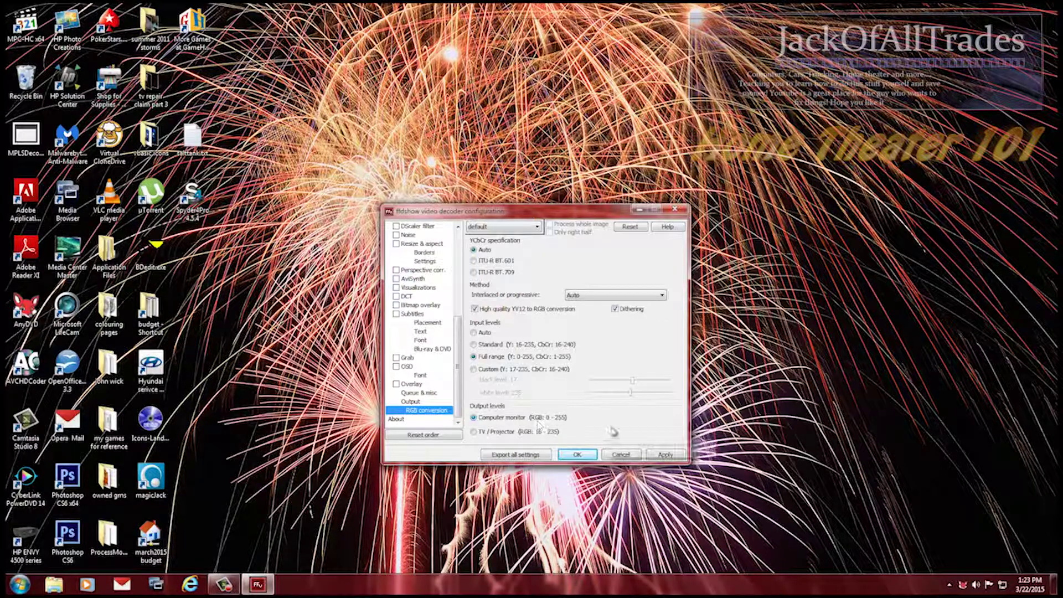
left_click(664, 454)
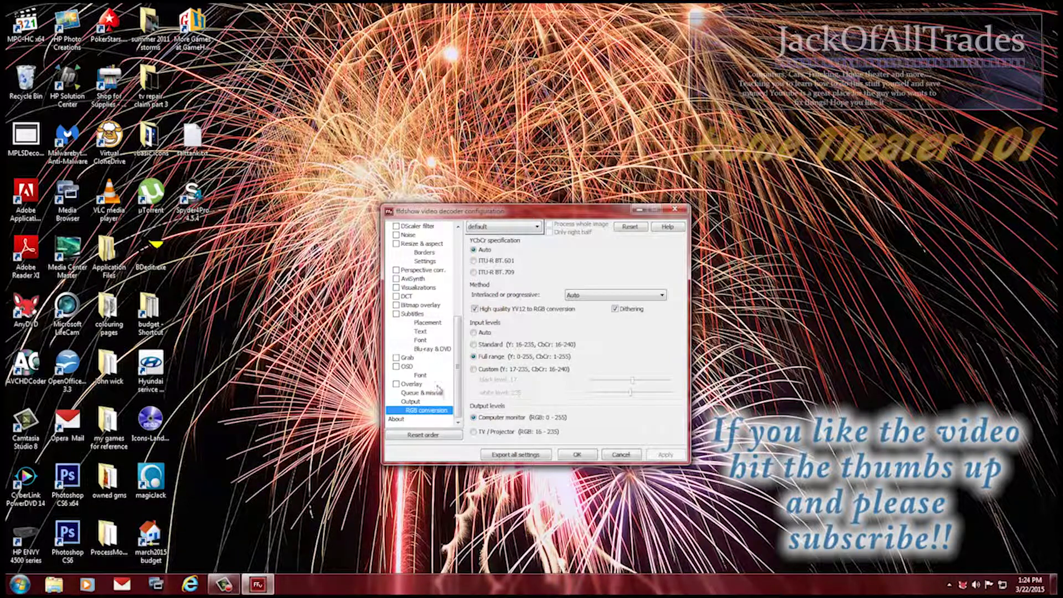
left_click(577, 455)
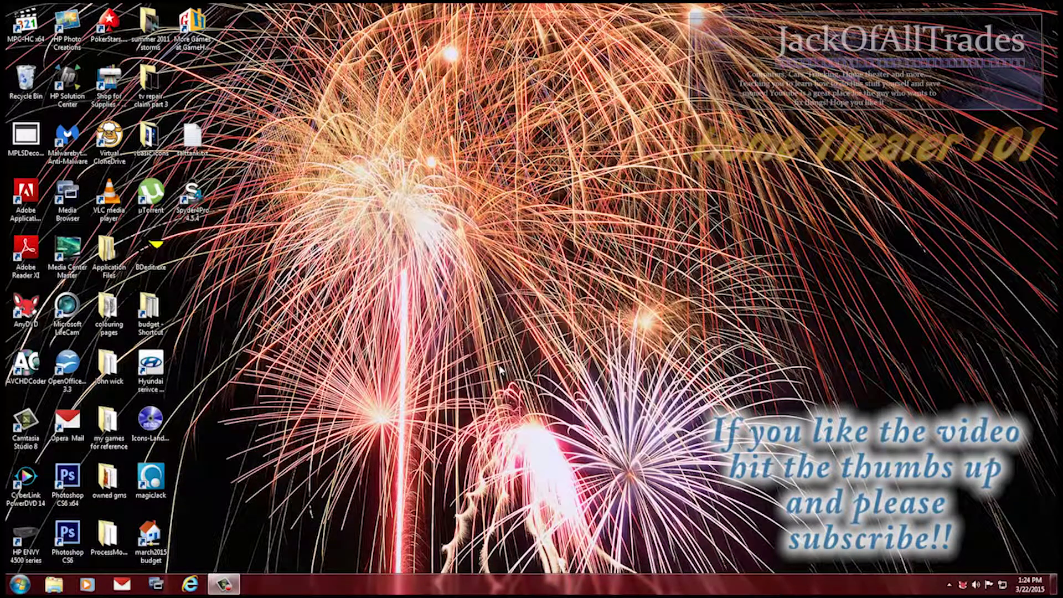